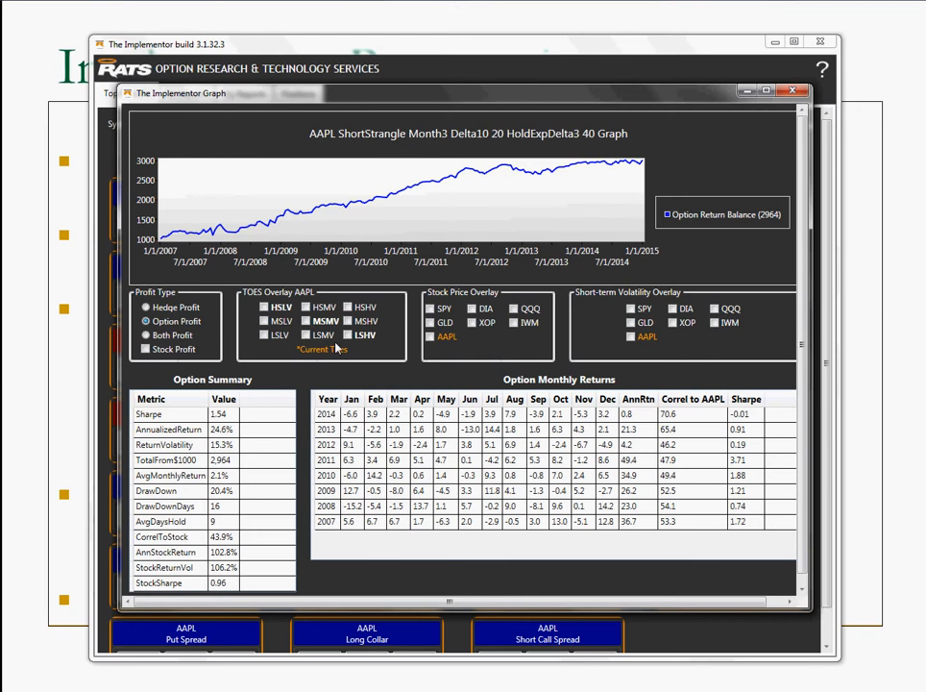
- Close the strategy graph, add the option-based AAPL Short Strangle to My Reports, and view the saved reports
{"action": "left_click", "coordinate": [797, 91]}
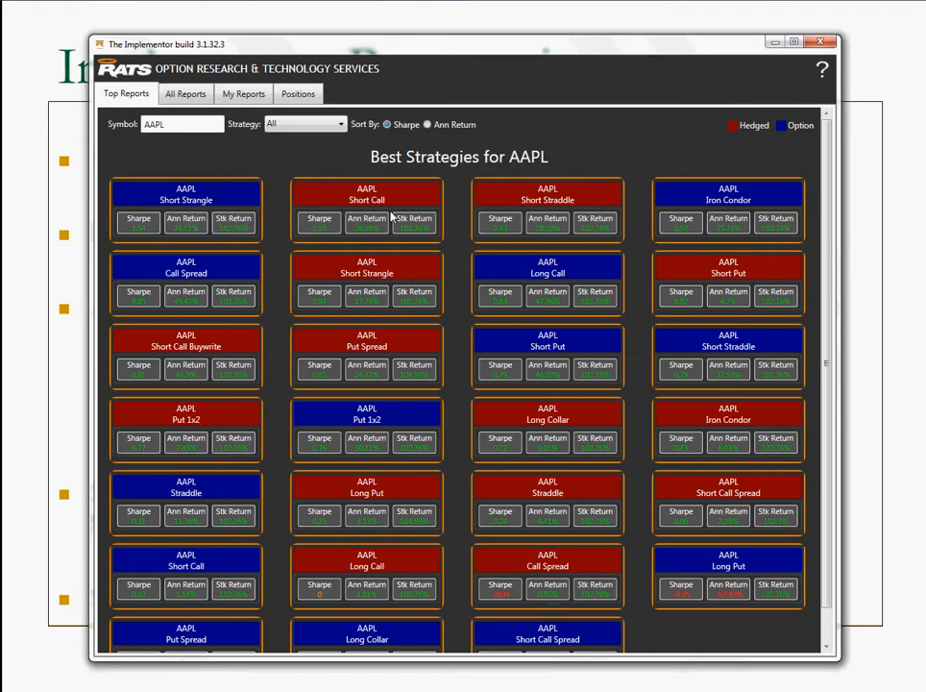
{"action": "right_click", "coordinate": [201, 202]}
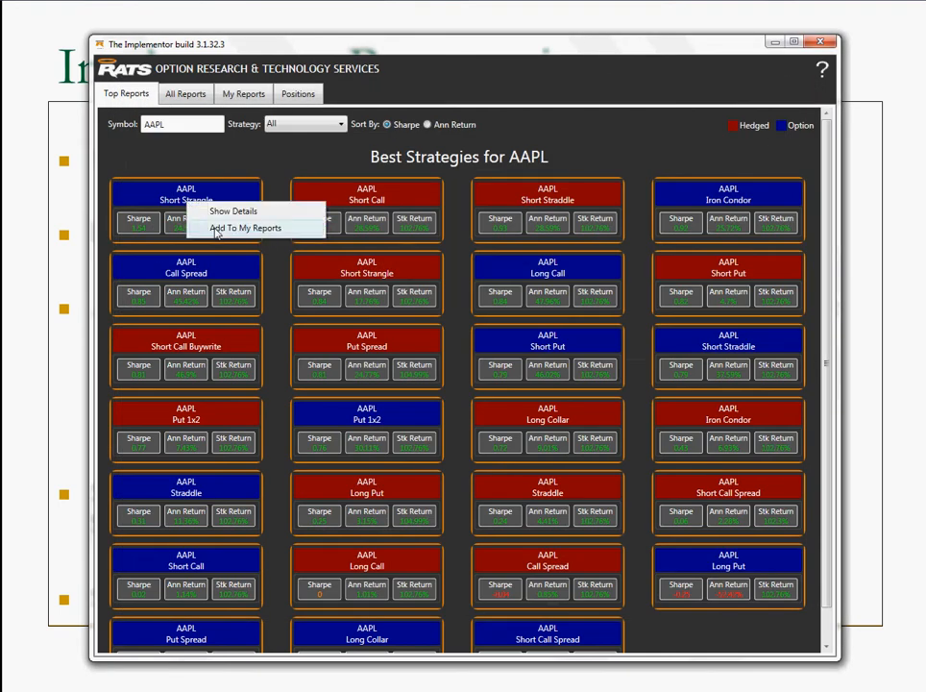
{"action": "left_click", "coordinate": [216, 228]}
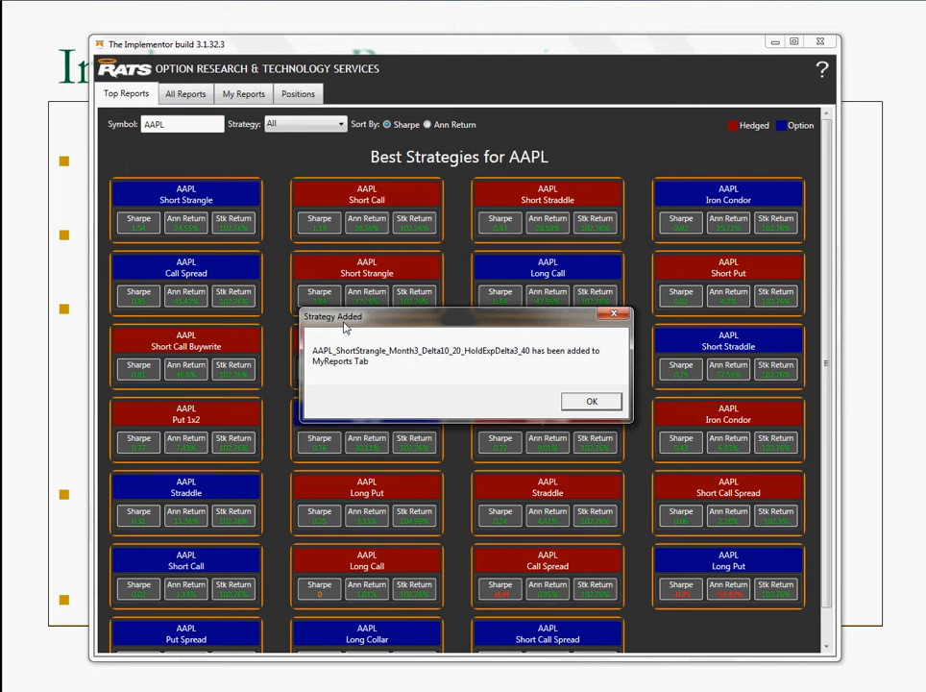
{"action": "left_click", "coordinate": [588, 403]}
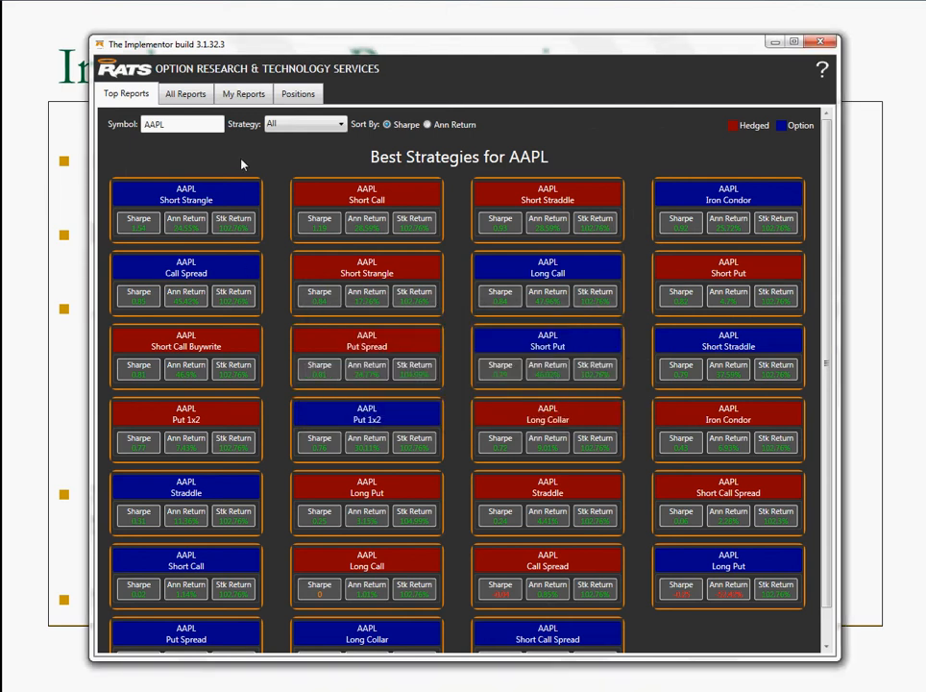
{"action": "left_click", "coordinate": [245, 95]}
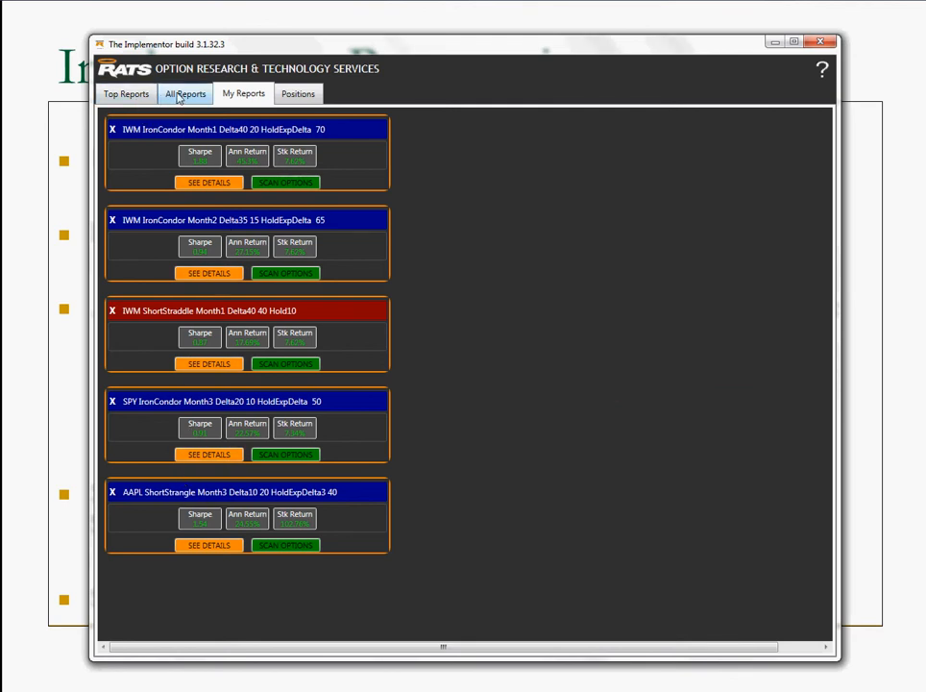
- Show the best strategies for the symbol INTC in Top Reports
{"action": "left_click", "coordinate": [126, 93]}
{"action": "left_click_drag", "start_coordinate": [186, 125], "coordinate": [110, 123]}
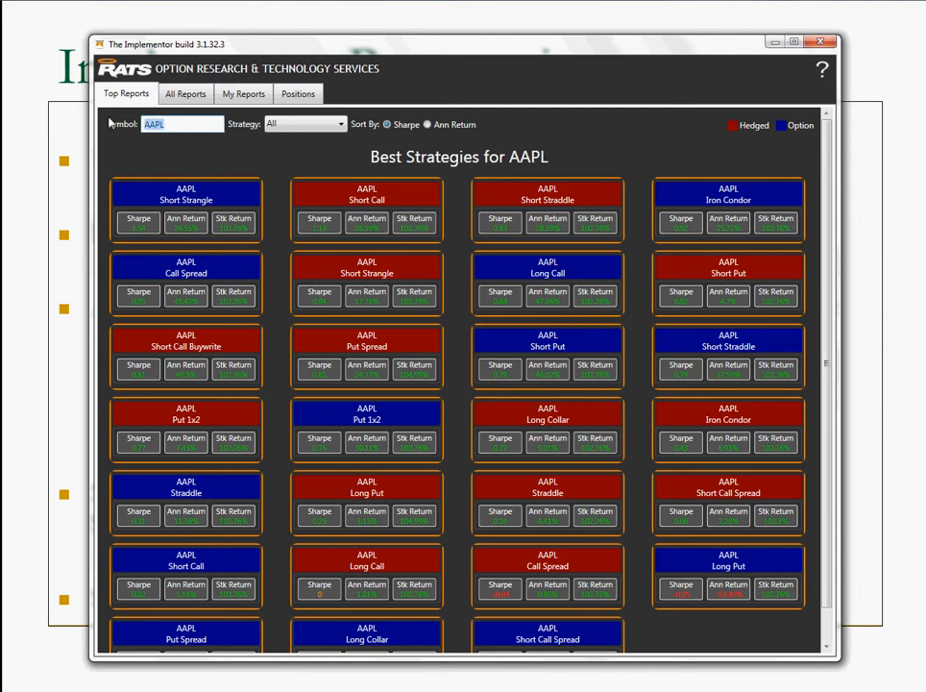
{"action": "type", "text": "INTC"}
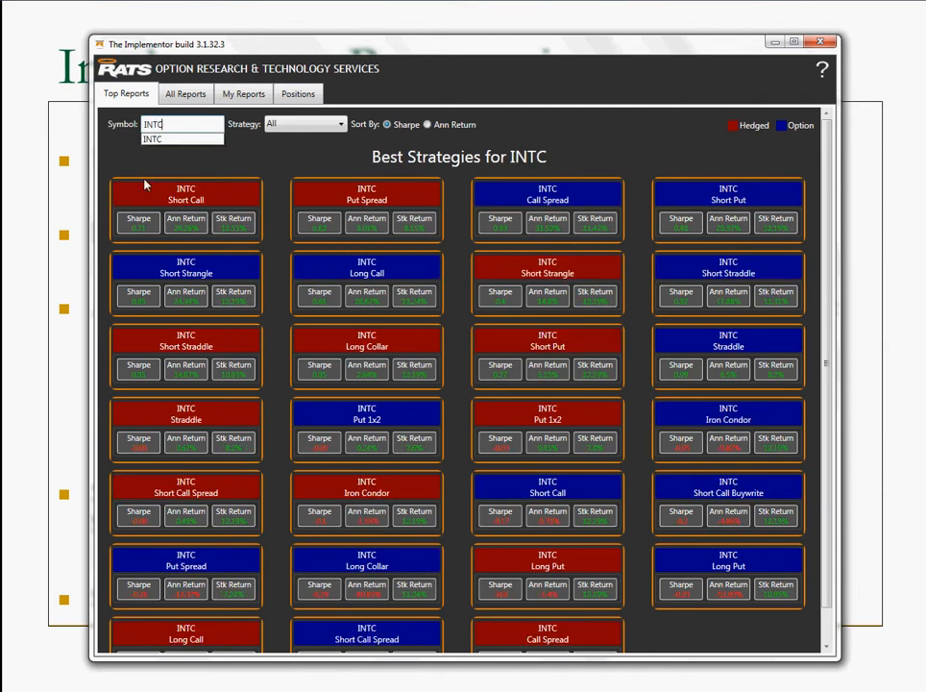
{"action": "left_click", "coordinate": [282, 161]}
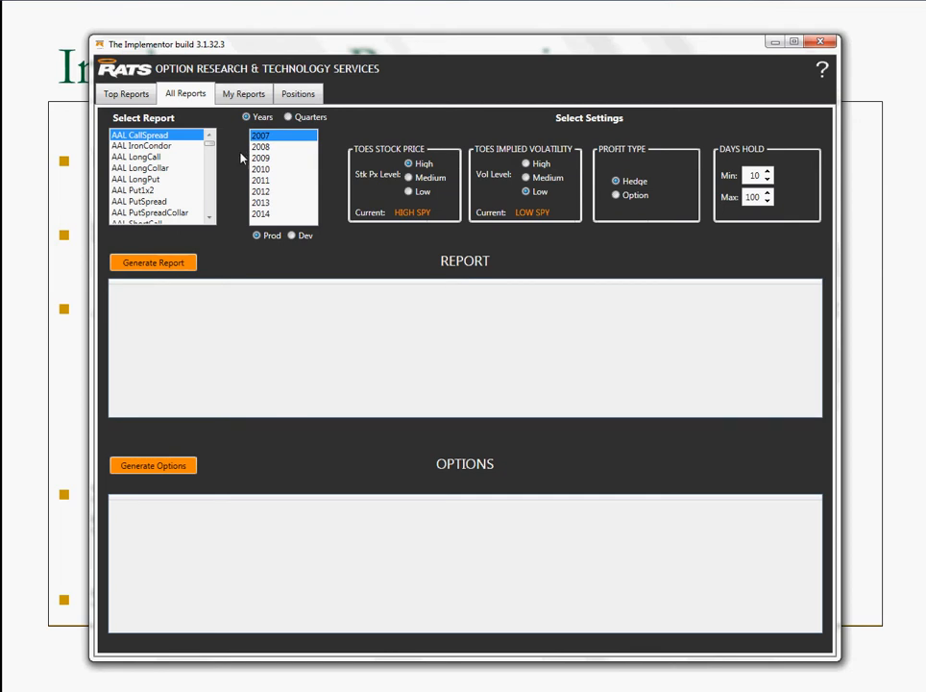
- Browse All Reports to the IWF and IWM entries and select the IWF ShortCallBuywrite report
{"action": "left_click_drag", "start_coordinate": [211, 146], "coordinate": [209, 175]}
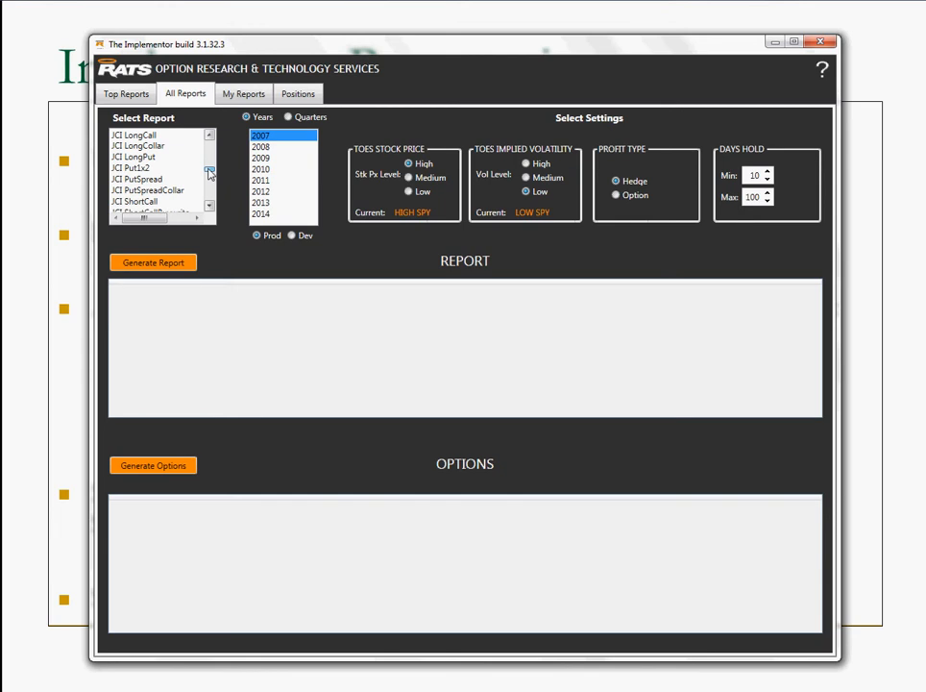
{"action": "left_click", "coordinate": [163, 159]}
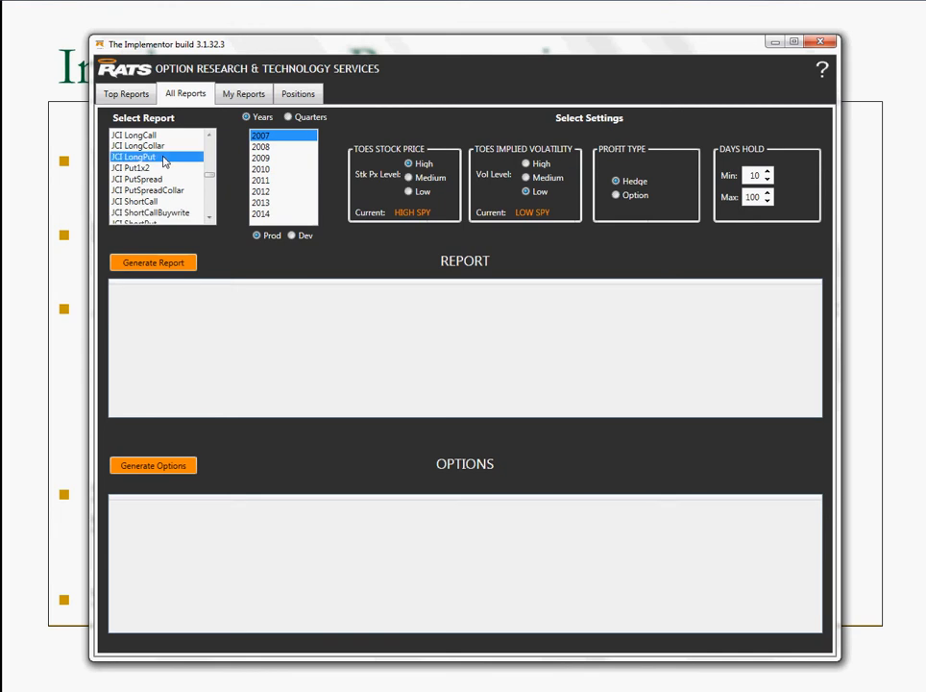
{"action": "key", "text": "i"}
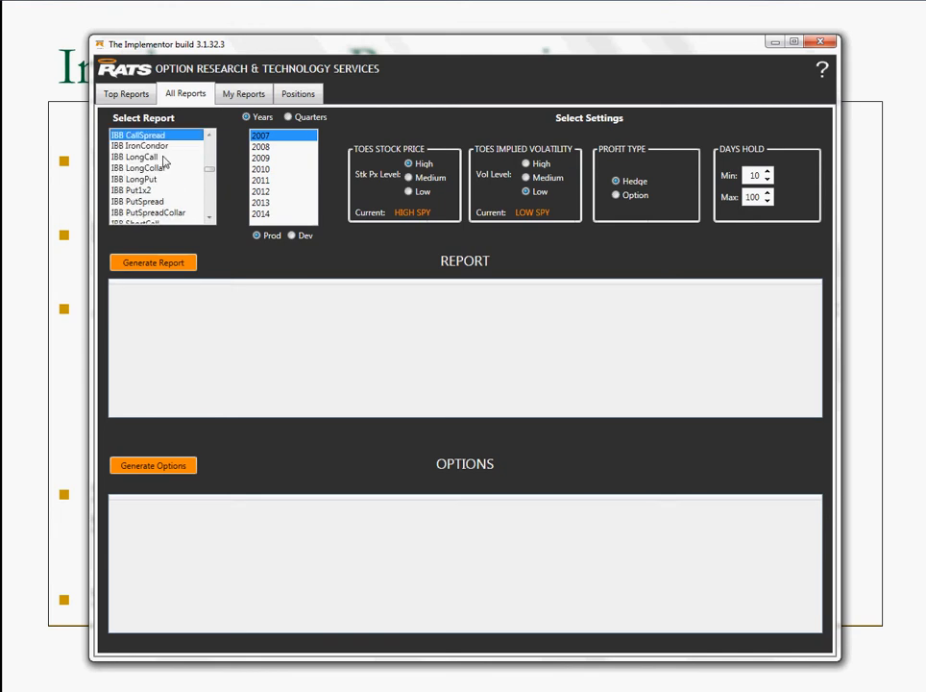
{"action": "key", "text": "w"}
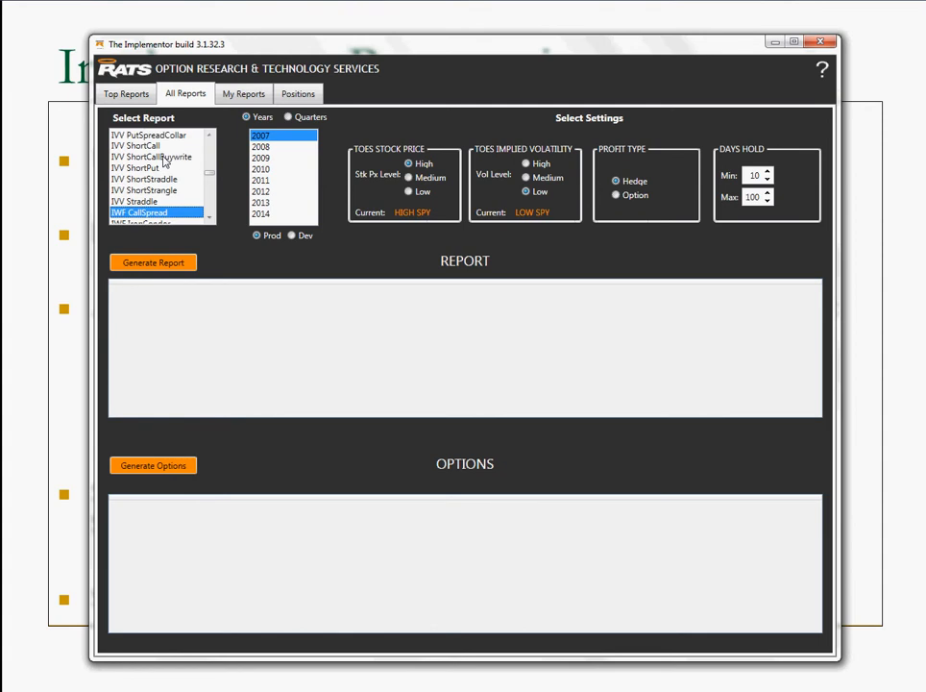
{"action": "key", "text": "Down"}
{"action": "key", "text": "Down"}
{"action": "key", "text": "Down"}
{"action": "key", "text": "Down"}
{"action": "key", "text": "Down"}
{"action": "key", "text": "Down"}
{"action": "key", "text": "Down"}
{"action": "key", "text": "Down"}
{"action": "key", "text": "Down"}
{"action": "key", "text": "Down"}
{"action": "key", "text": "Down"}
{"action": "key", "text": "Down"}
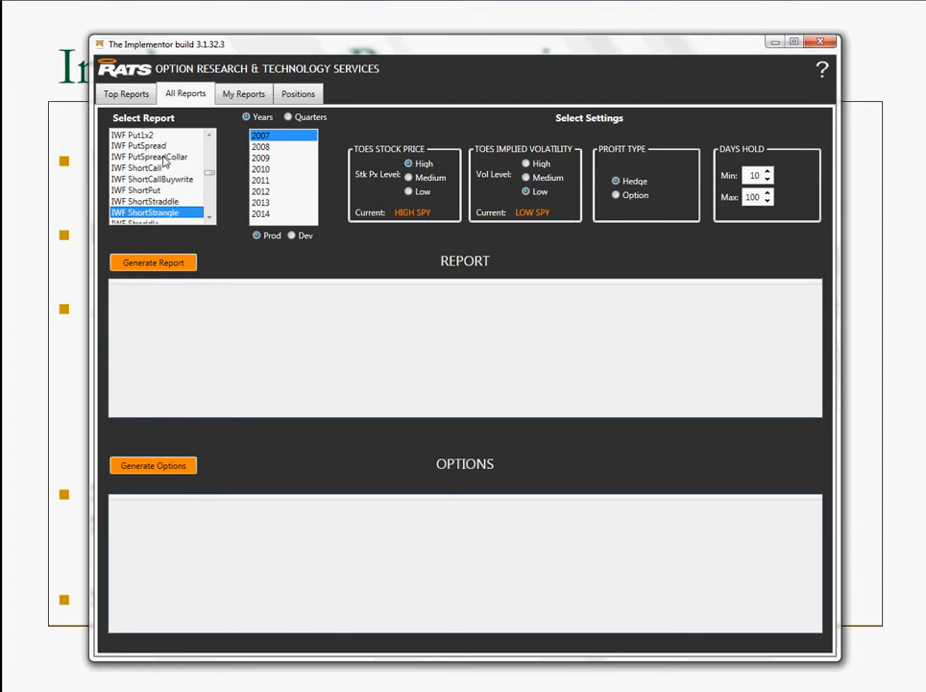
{"action": "key", "text": "Down"}
{"action": "key", "text": "Down"}
{"action": "key", "text": "Down"}
{"action": "key", "text": "Down"}
{"action": "key", "text": "Down"}
{"action": "key", "text": "Down"}
{"action": "key", "text": "Down"}
{"action": "key", "text": "Down"}
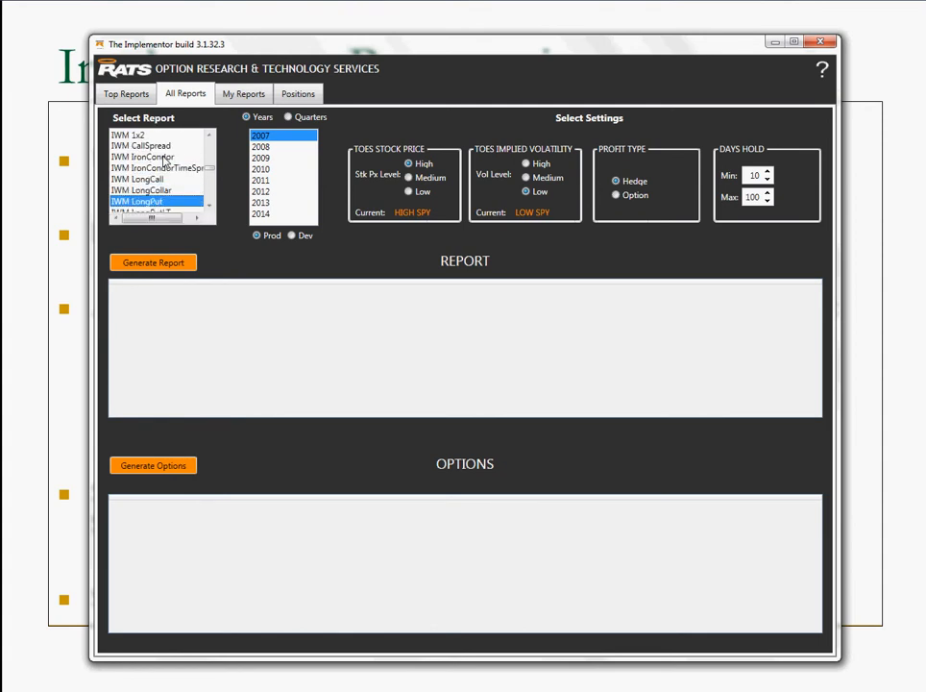
{"action": "key", "text": "Up"}
{"action": "key", "text": "Up"}
{"action": "key", "text": "Up"}
{"action": "key", "text": "Up"}
{"action": "key", "text": "Up"}
{"action": "key", "text": "Up"}
{"action": "key", "text": "Up"}
{"action": "key", "text": "Up"}
{"action": "key", "text": "Up"}
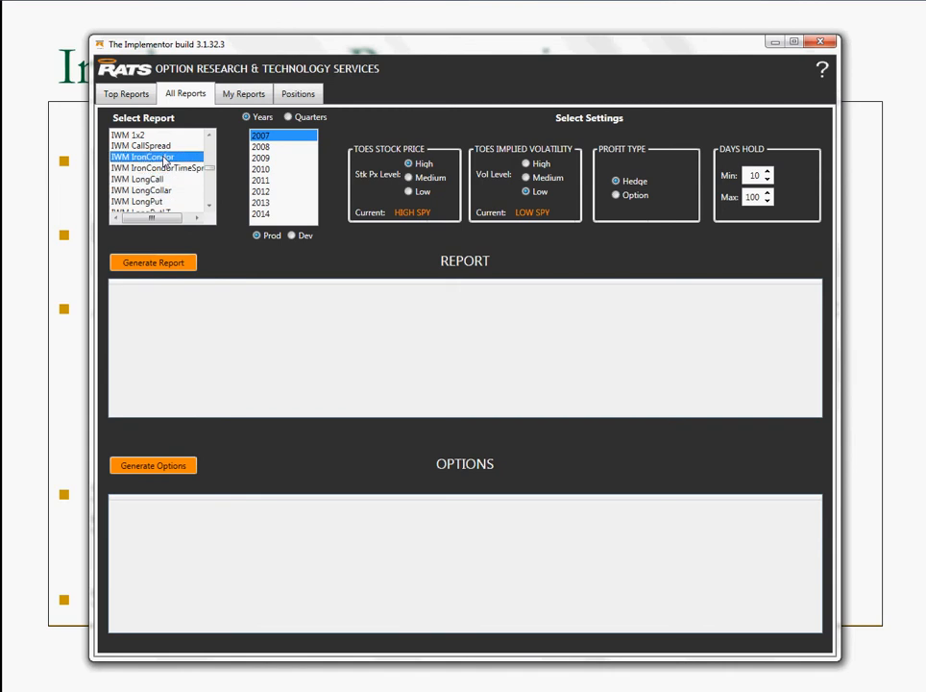
{"action": "key", "text": "Up"}
{"action": "key", "text": "Up"}
{"action": "key", "text": "Up"}
{"action": "key", "text": "Up"}
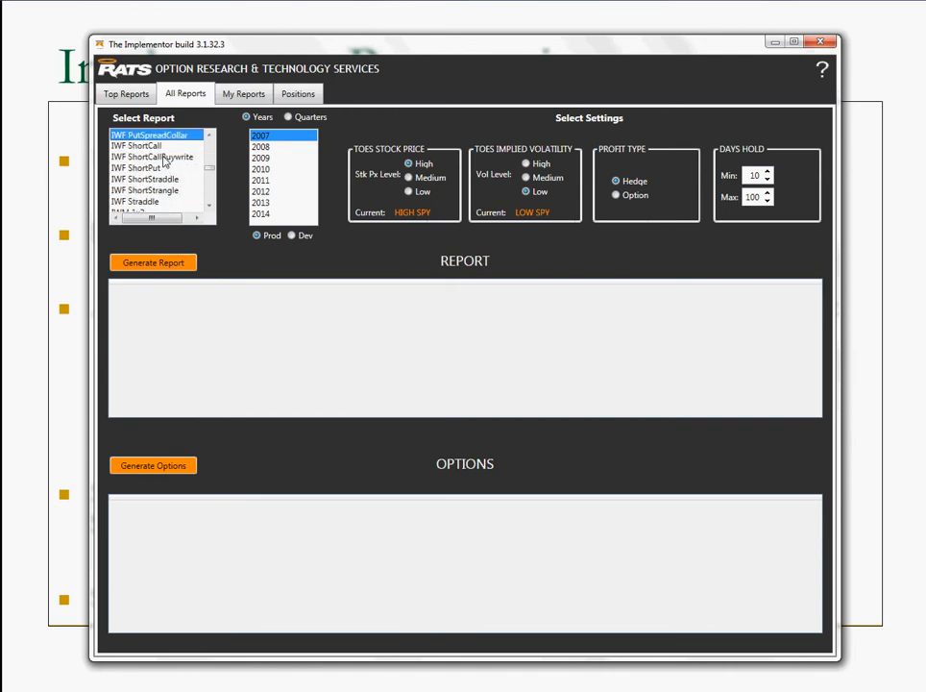
{"action": "left_click", "coordinate": [164, 156]}
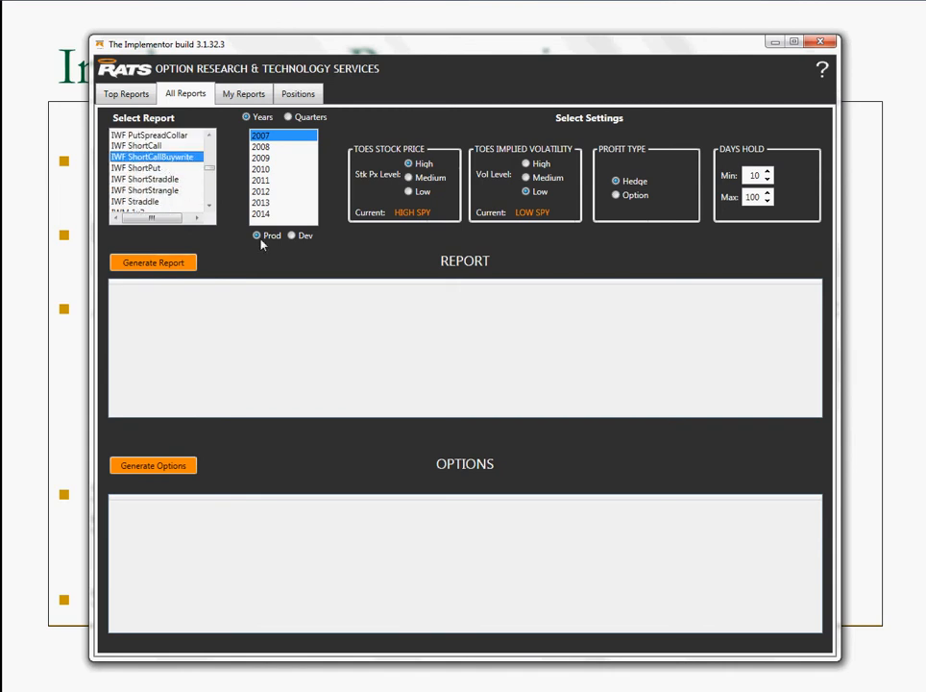
- Select the IWM ShortCallBuywrite report and generate it for 2007
{"action": "left_click", "coordinate": [210, 194]}
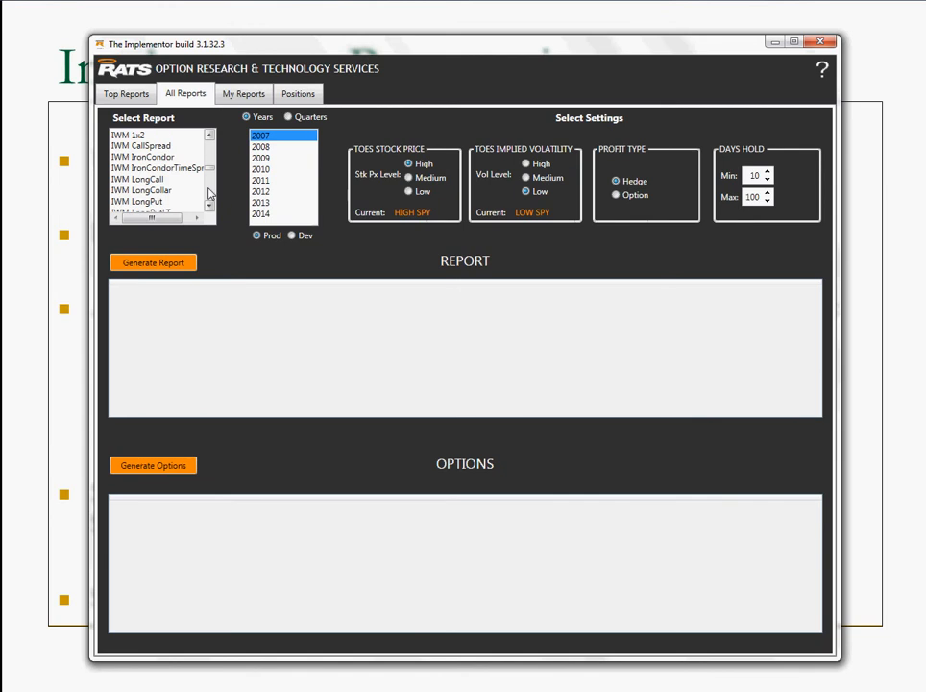
{"action": "left_click", "coordinate": [204, 203]}
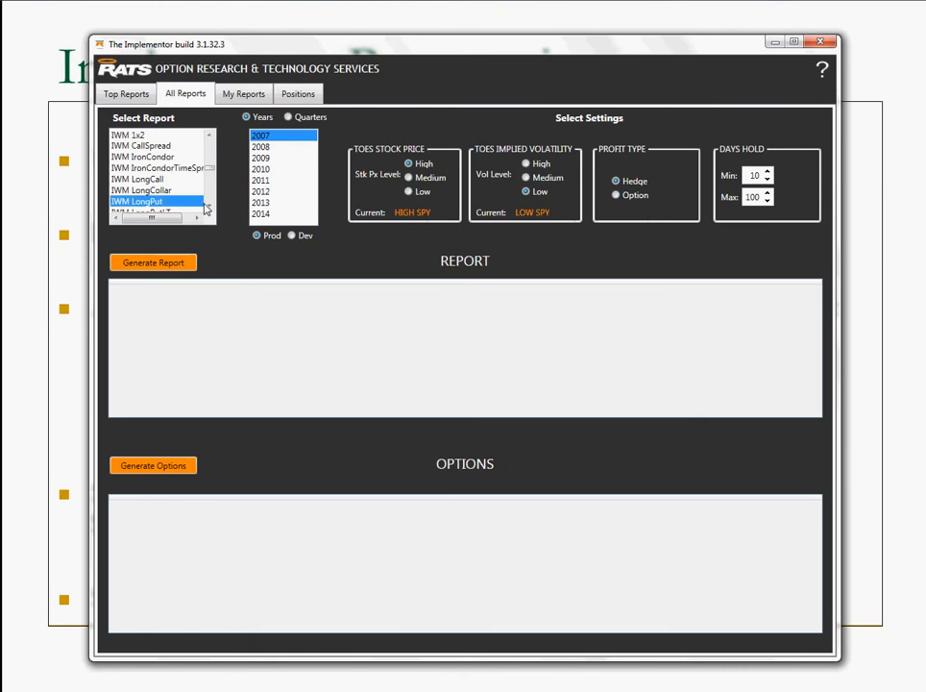
{"action": "left_click", "coordinate": [209, 208]}
{"action": "left_click", "coordinate": [209, 207]}
{"action": "left_click", "coordinate": [210, 208]}
{"action": "left_click", "coordinate": [210, 208]}
{"action": "left_click", "coordinate": [210, 207]}
{"action": "left_click", "coordinate": [210, 208]}
{"action": "left_click", "coordinate": [209, 207]}
{"action": "left_click", "coordinate": [210, 208]}
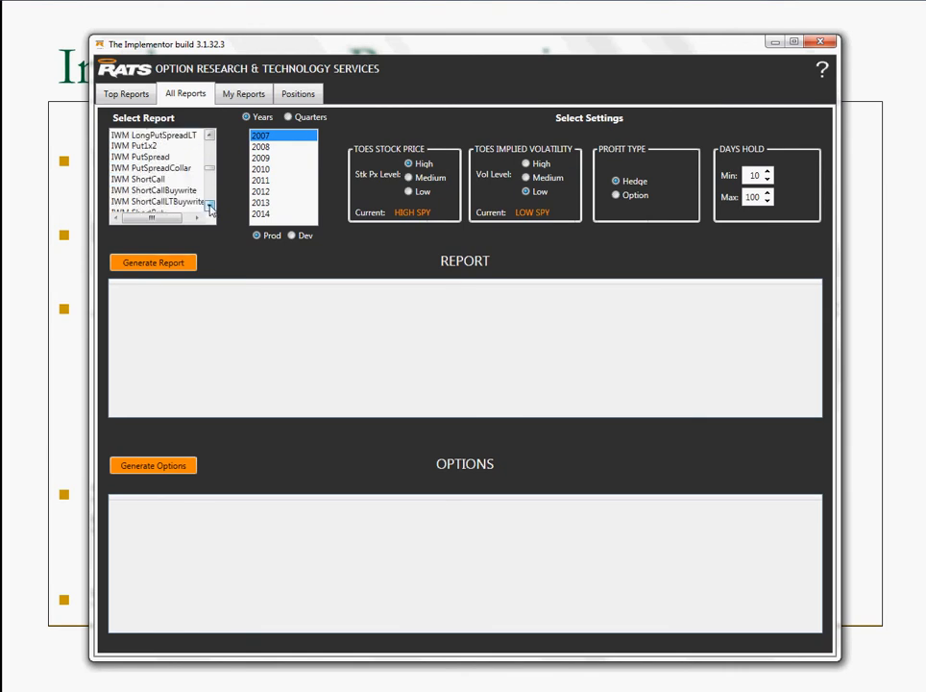
{"action": "left_click", "coordinate": [158, 190]}
{"action": "left_click", "coordinate": [165, 261]}
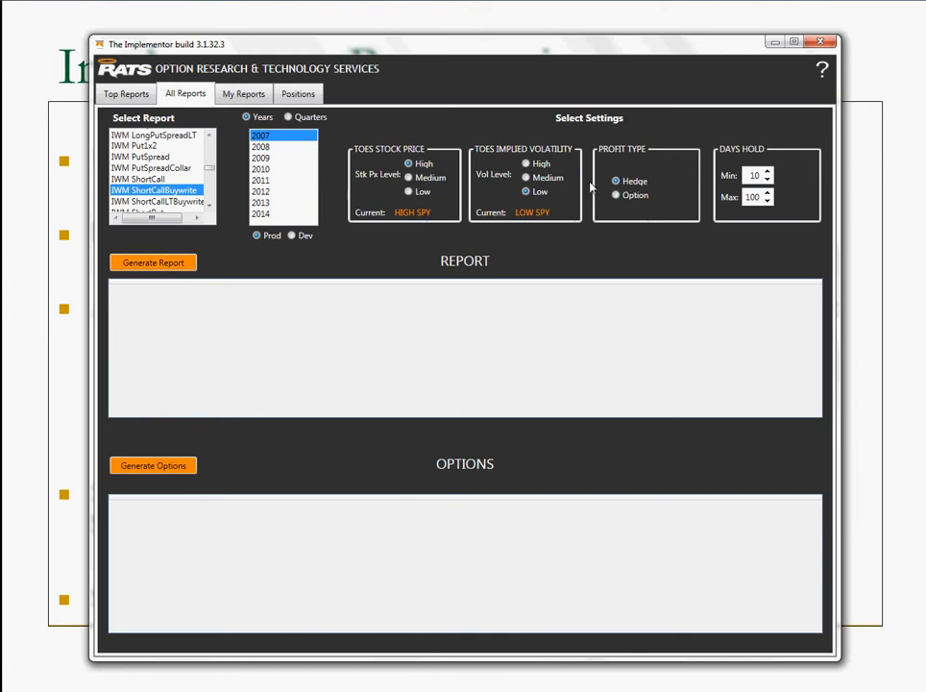
{"action": "left_click", "coordinate": [175, 264]}
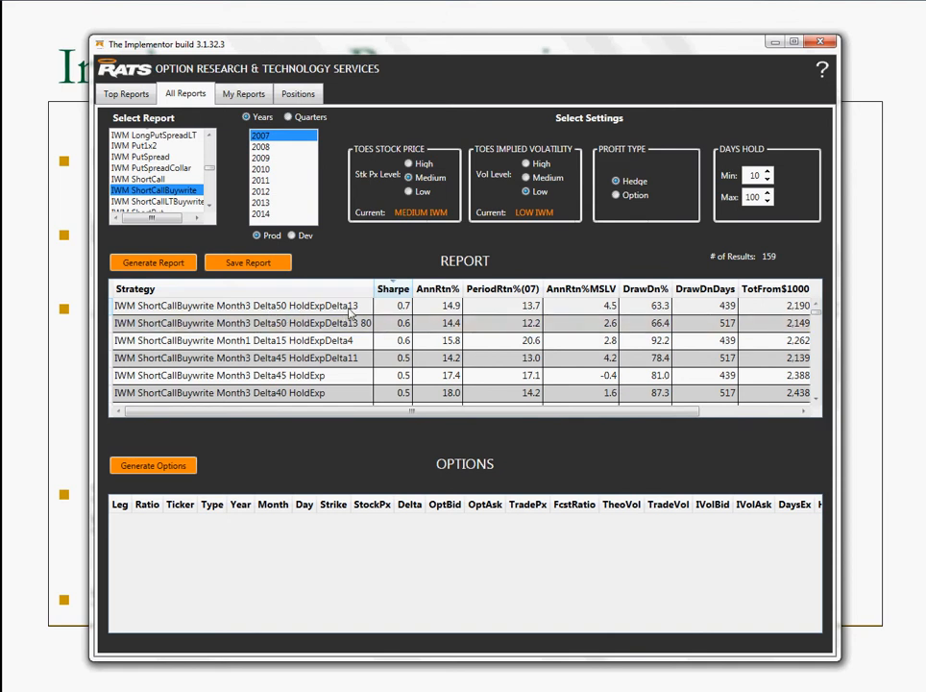
- Sort the generated report by strategy in both directions, by Sharpe, by annual return, and by Sharpe again
{"action": "left_click", "coordinate": [273, 290]}
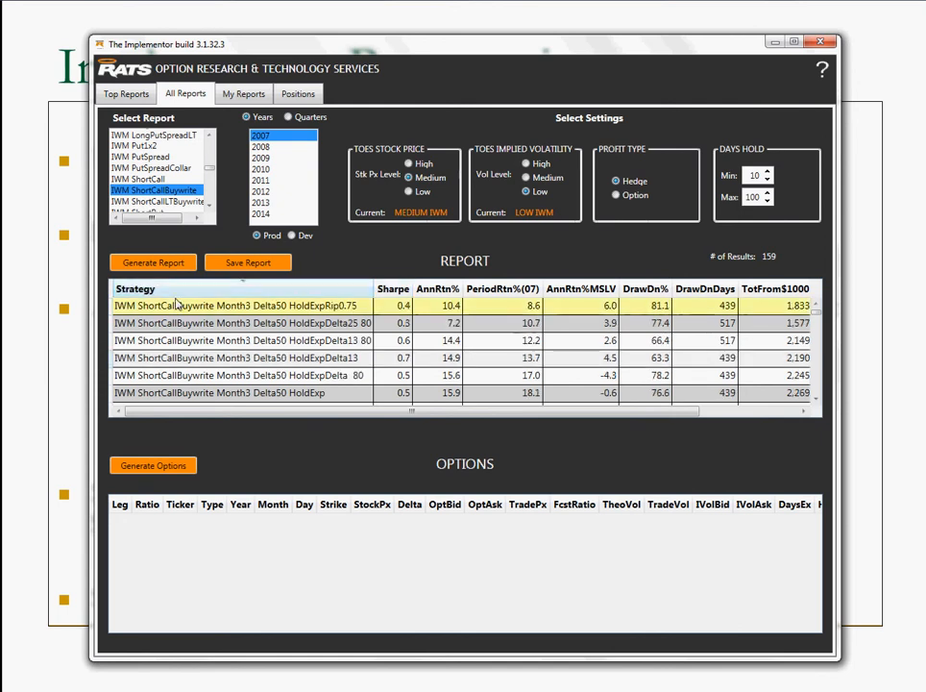
{"action": "left_click", "coordinate": [246, 290]}
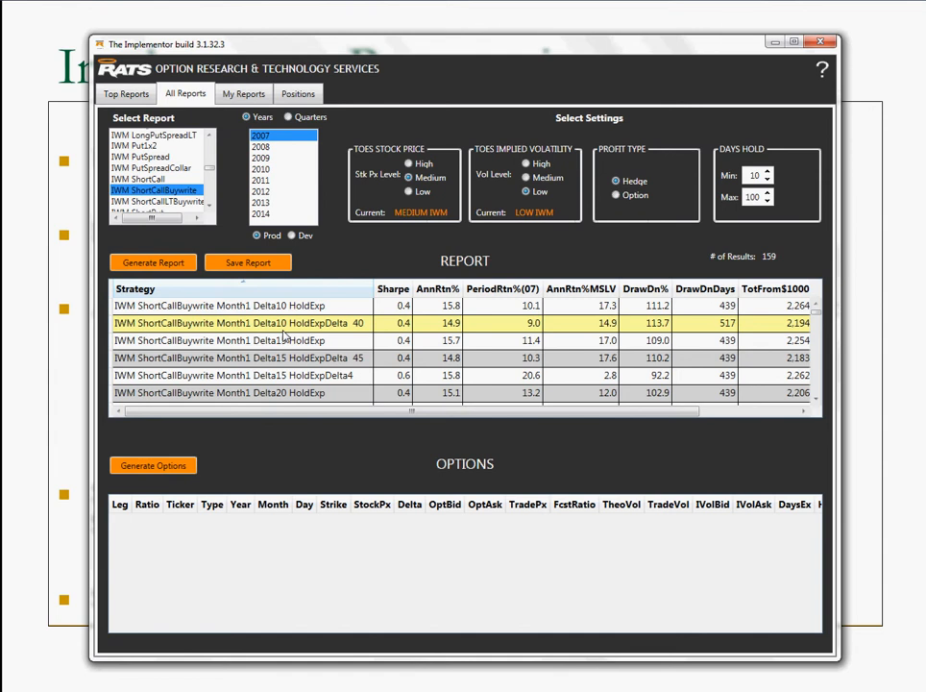
{"action": "left_click", "coordinate": [254, 289]}
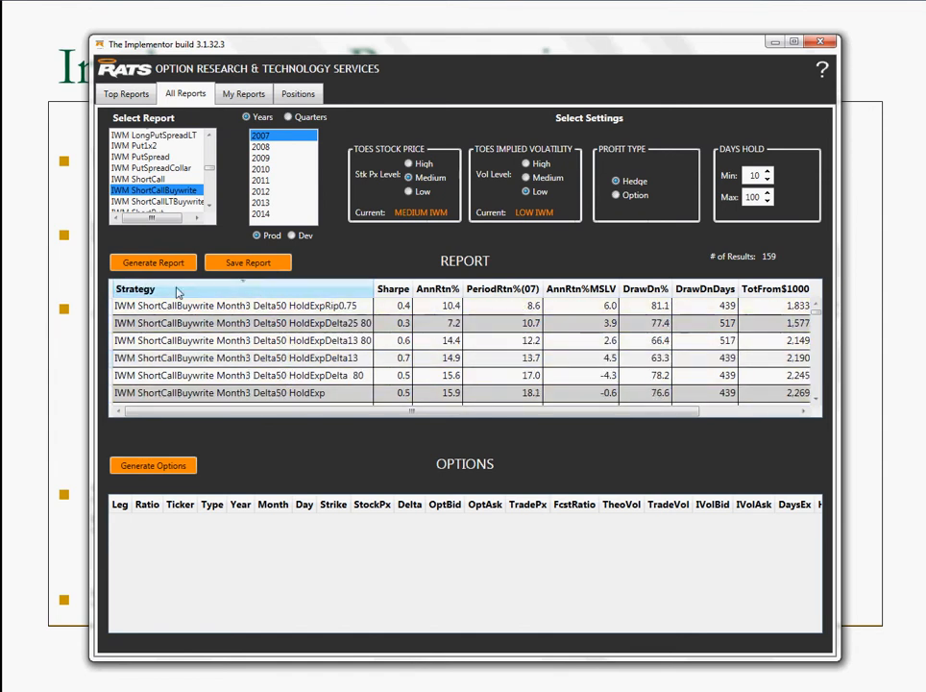
{"action": "left_click", "coordinate": [392, 290]}
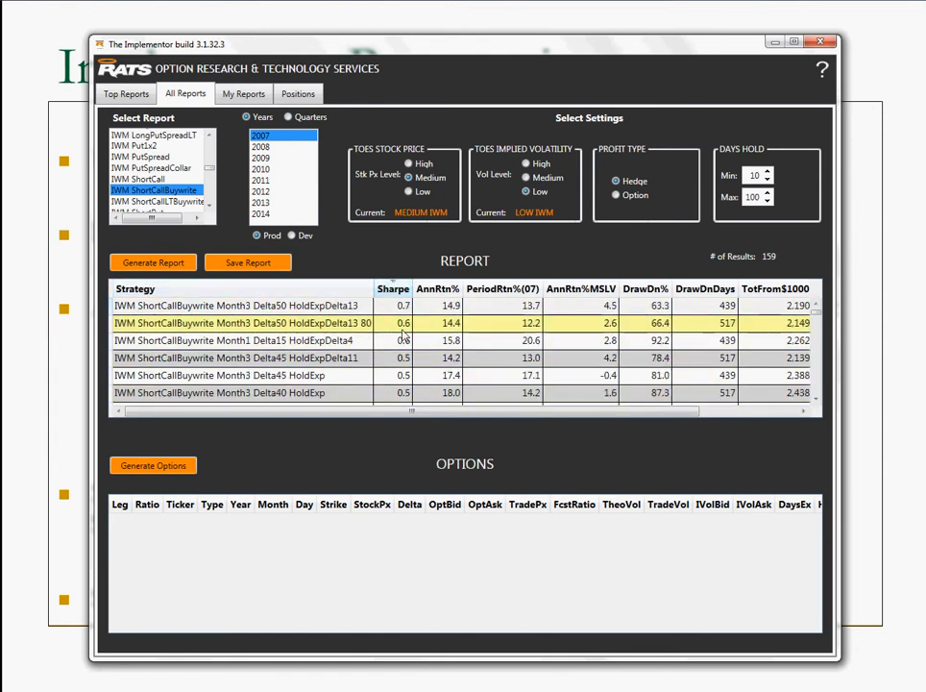
{"action": "left_click", "coordinate": [437, 289]}
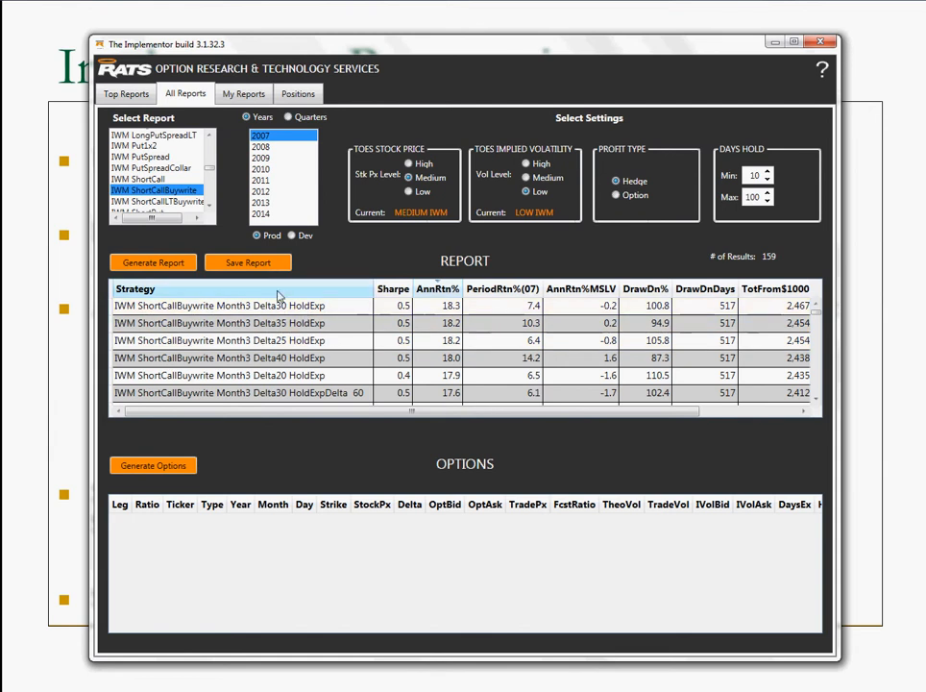
{"action": "left_click", "coordinate": [393, 291]}
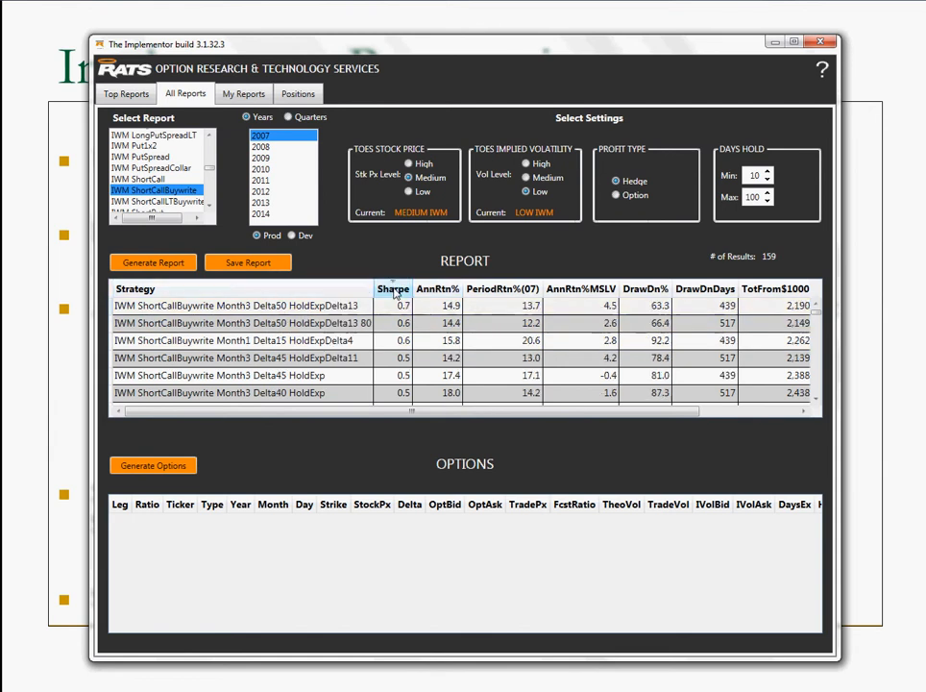
- Show the details of IWM ShortCallBuywrite Month3 Delta50 HoldExpDelta13 and graph its option profit, followed by both profits together
{"action": "right_click", "coordinate": [218, 309]}
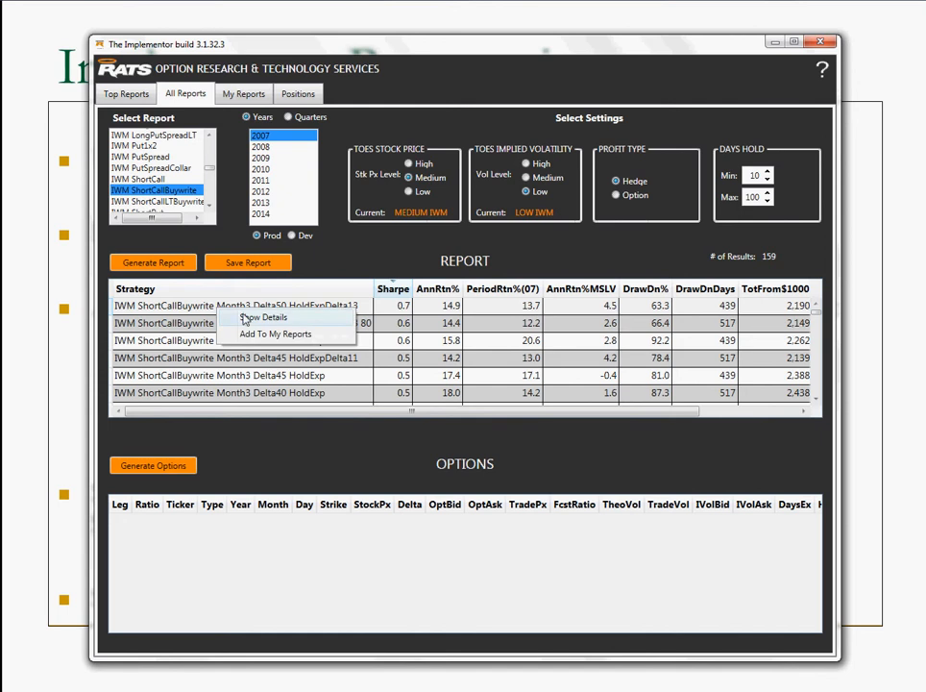
{"action": "left_click", "coordinate": [248, 318]}
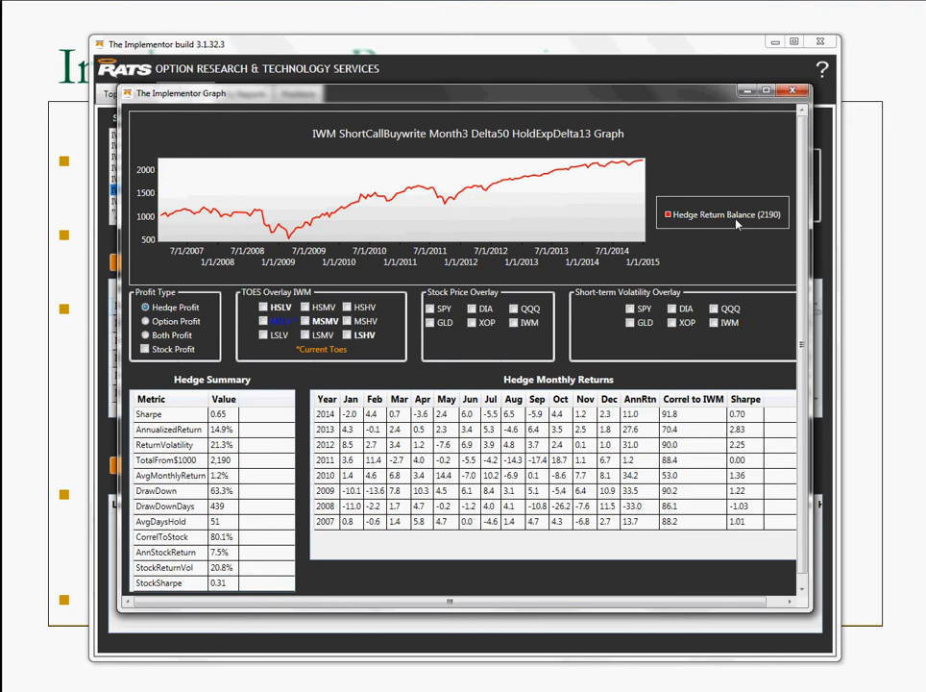
{"action": "left_click", "coordinate": [145, 323]}
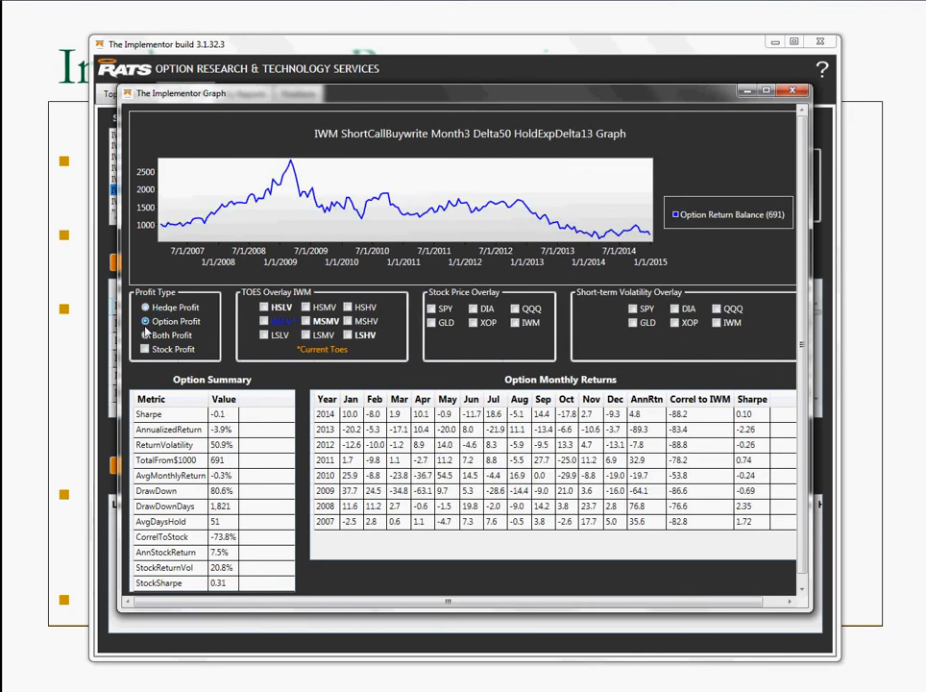
{"action": "left_click", "coordinate": [145, 335]}
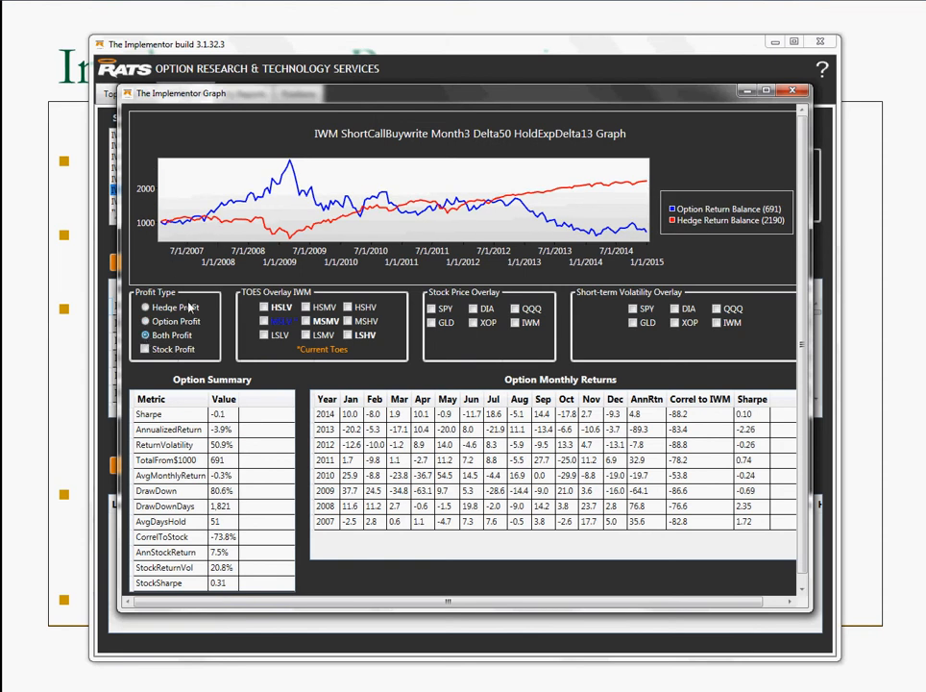
- Add stock profit to the graph and compare it with option profit, finishing on hedge profit
{"action": "left_click", "coordinate": [145, 350]}
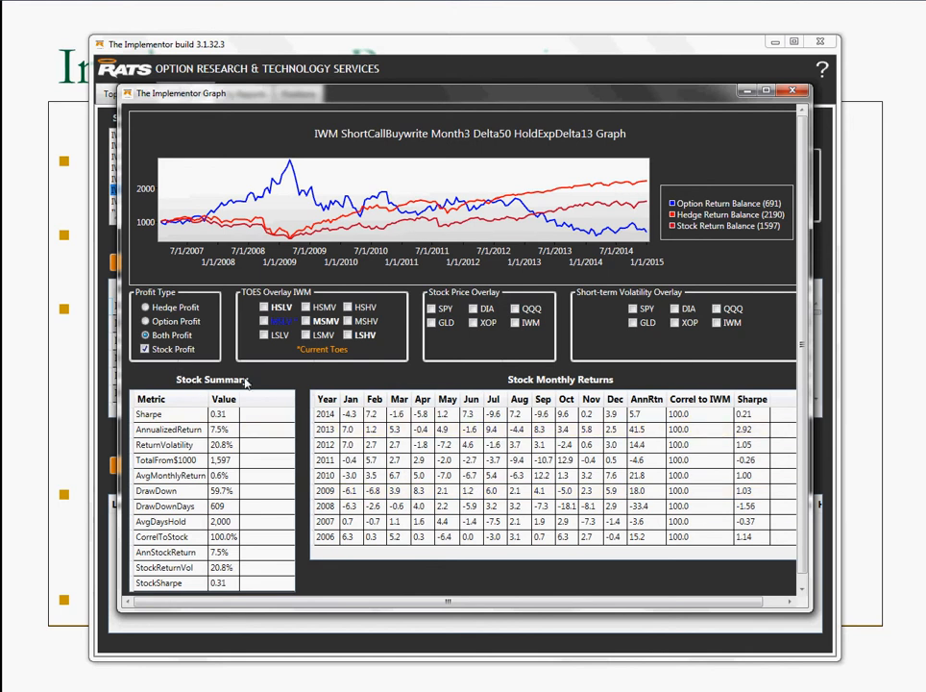
{"action": "left_click", "coordinate": [146, 322]}
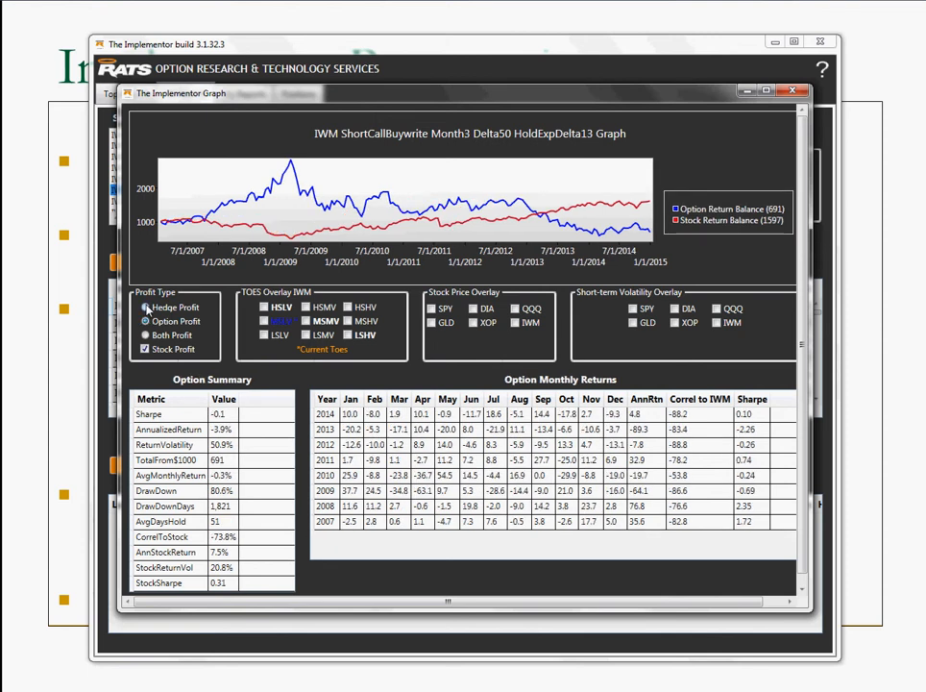
{"action": "left_click", "coordinate": [145, 307]}
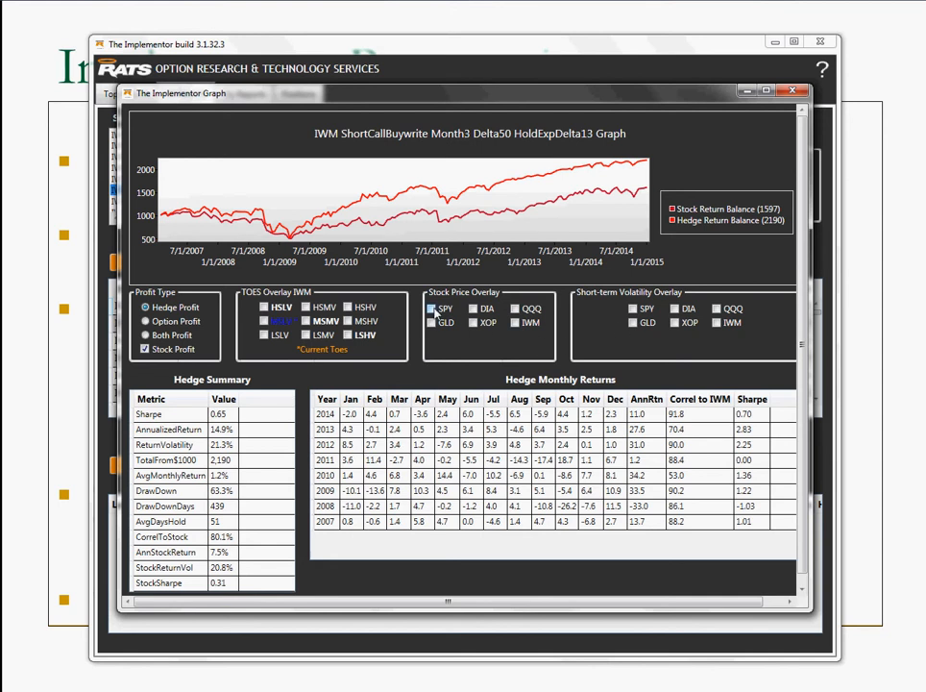
- Overlay IWM stock price and IWM short-term volatility on the graph, clear both overlays and the stock profit, and close the graph
{"action": "left_click", "coordinate": [516, 323]}
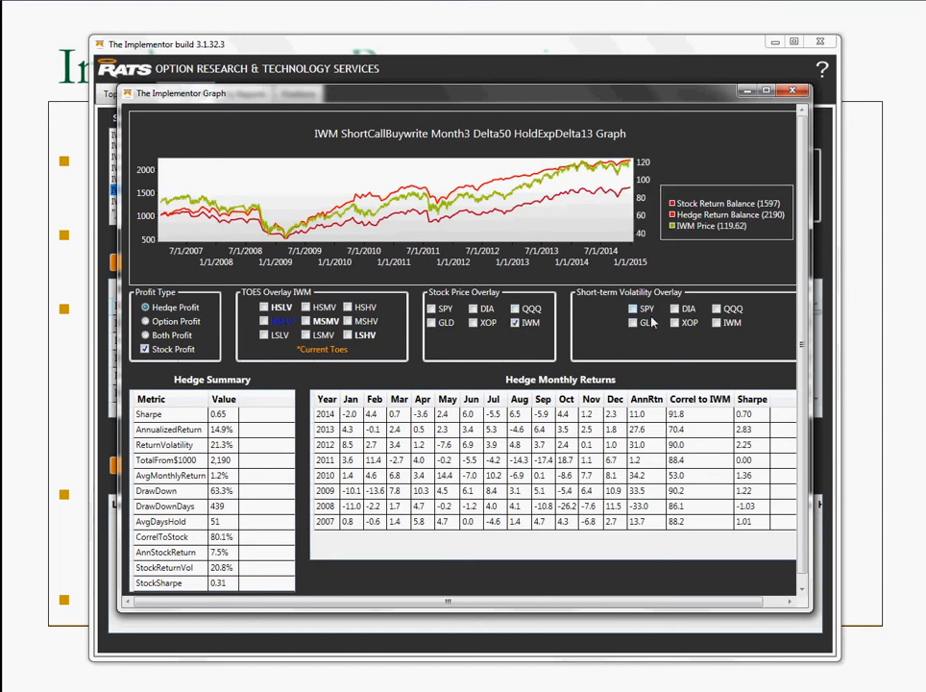
{"action": "left_click", "coordinate": [719, 325]}
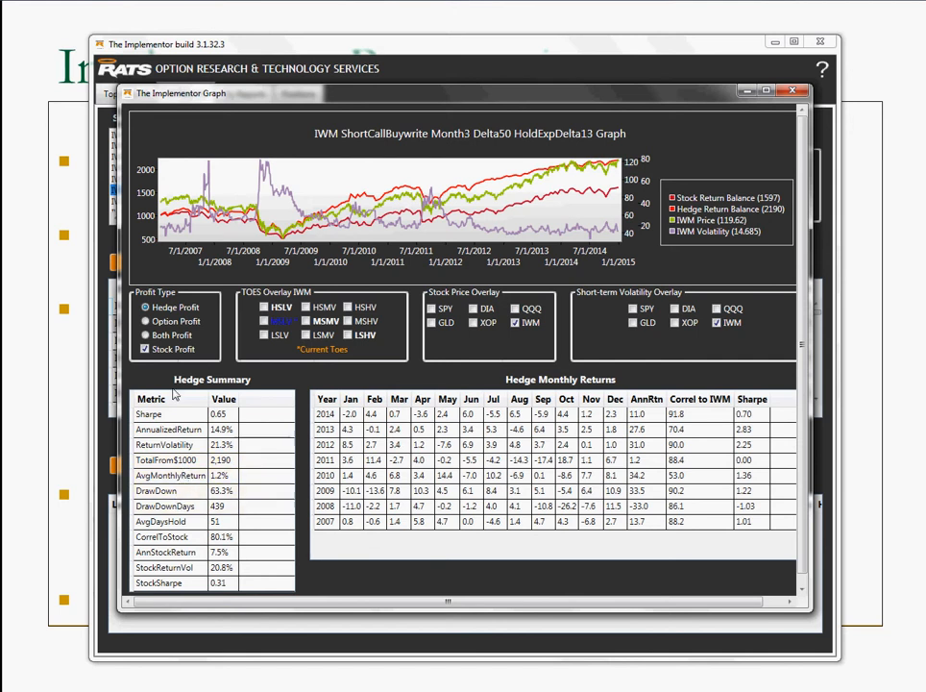
{"action": "left_click", "coordinate": [515, 323]}
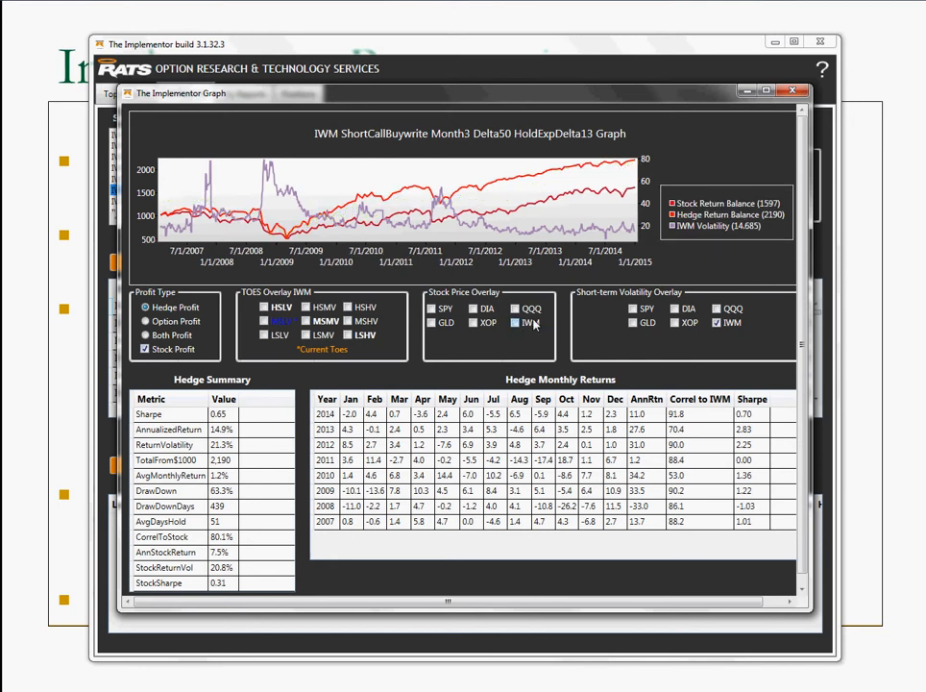
{"action": "left_click", "coordinate": [716, 324]}
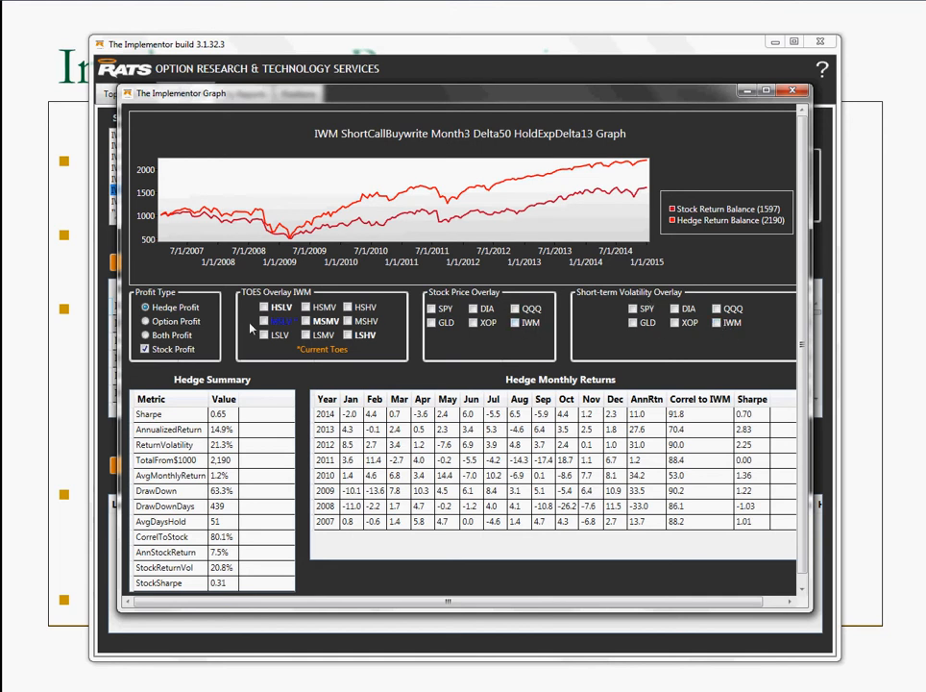
{"action": "left_click", "coordinate": [145, 349]}
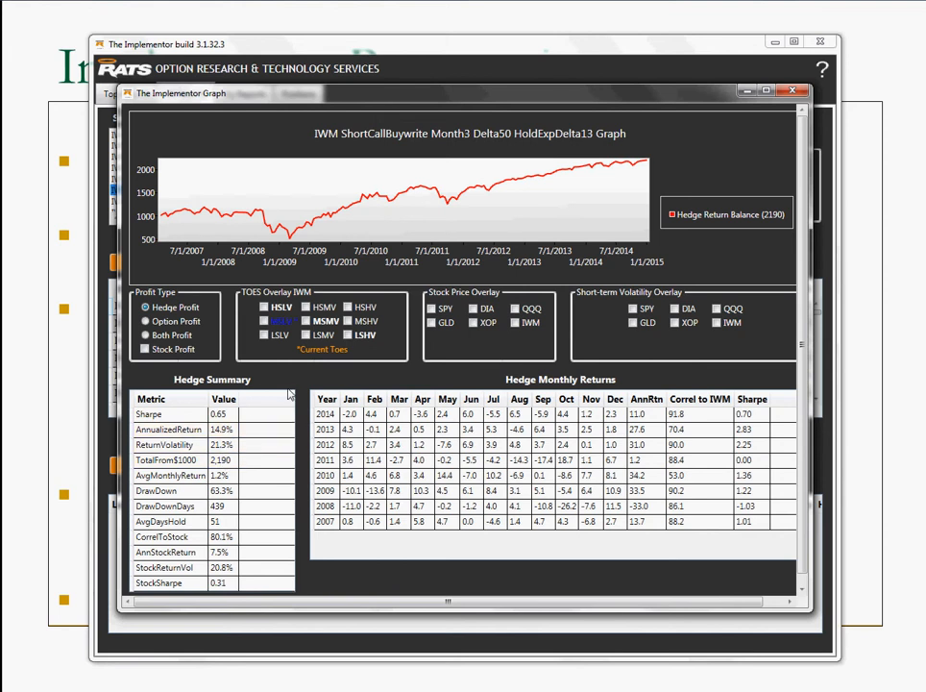
{"action": "left_click", "coordinate": [792, 90]}
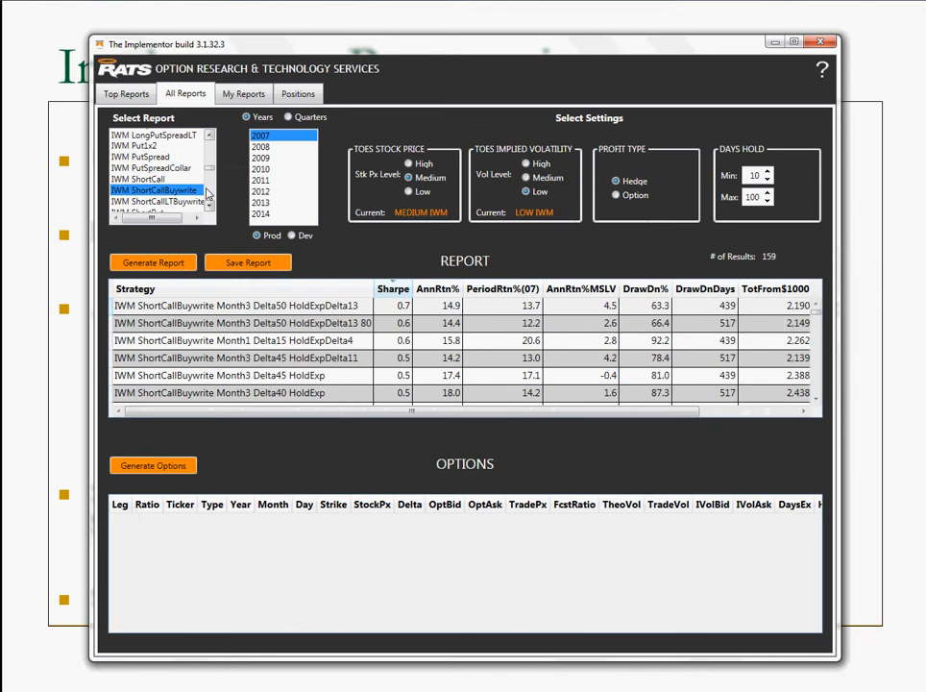
- Generate the IWM PutSpread report for 2007 with hedge profit, and again with the profit type set to Option
{"action": "left_click", "coordinate": [144, 156]}
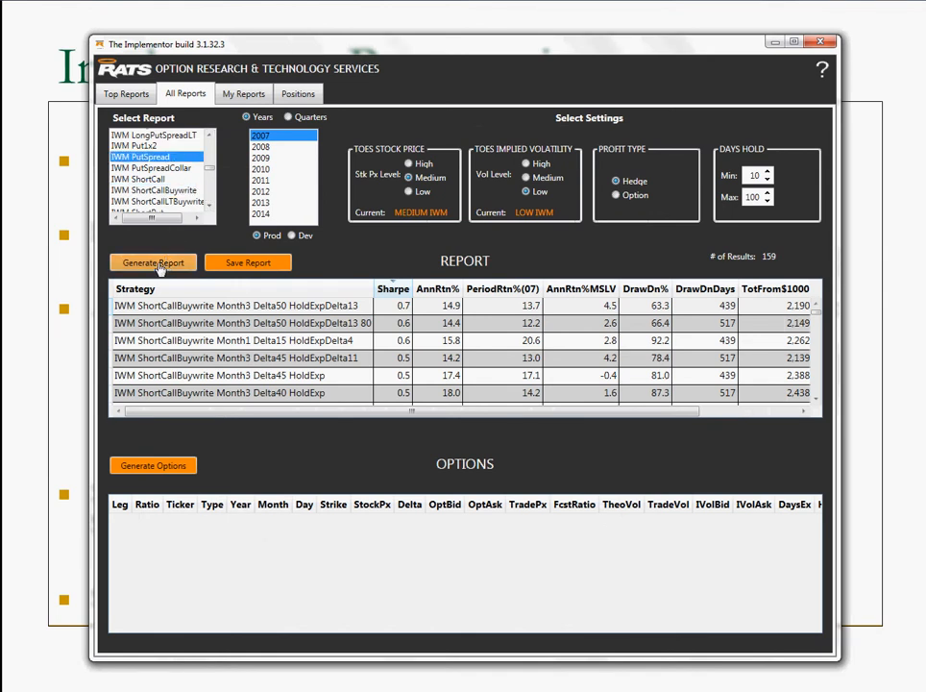
{"action": "left_click", "coordinate": [156, 265]}
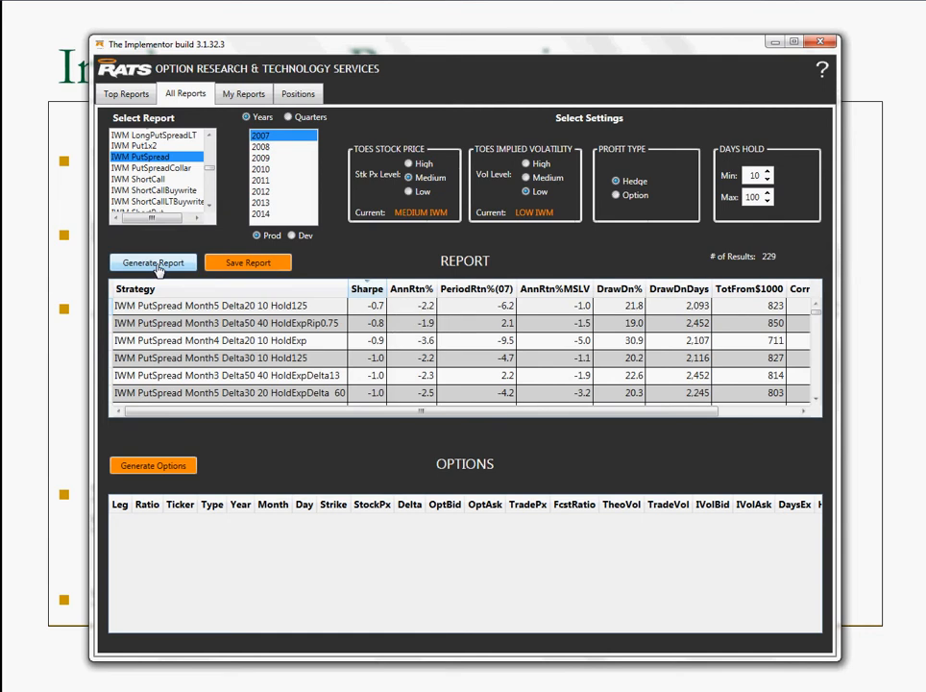
{"action": "left_click", "coordinate": [616, 196]}
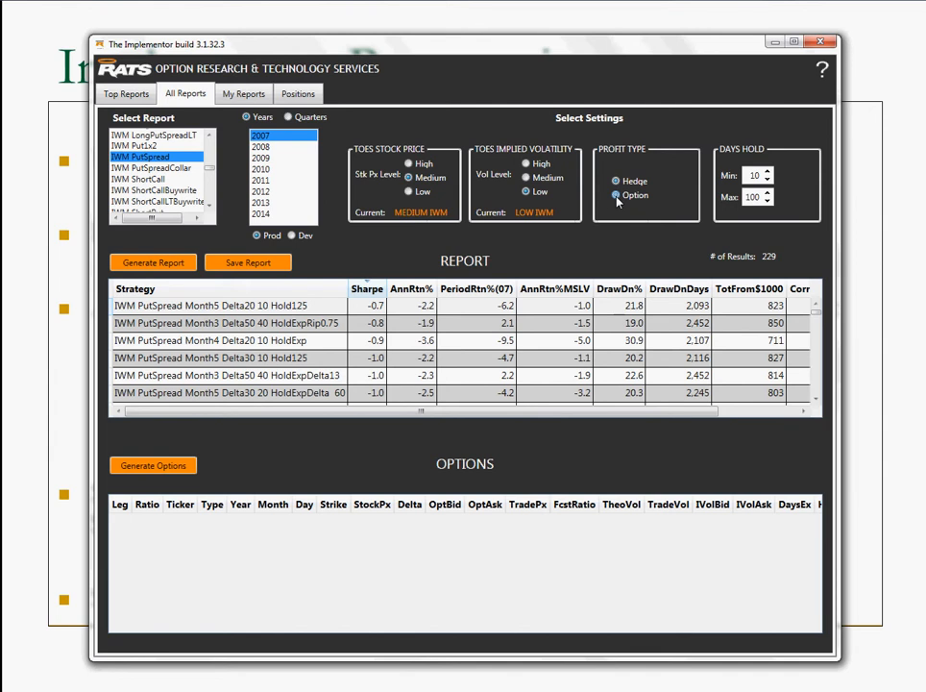
{"action": "left_click", "coordinate": [155, 264]}
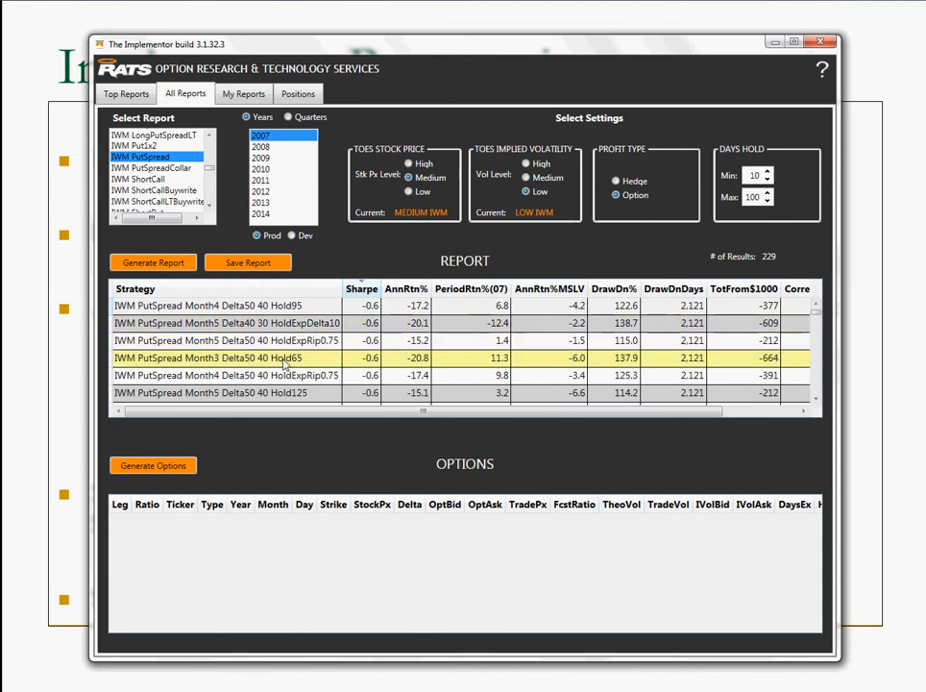
- Show the details graph of IWM PutSpread Month4 Delta50 40 Hold95 and close it
{"action": "left_click", "coordinate": [269, 307]}
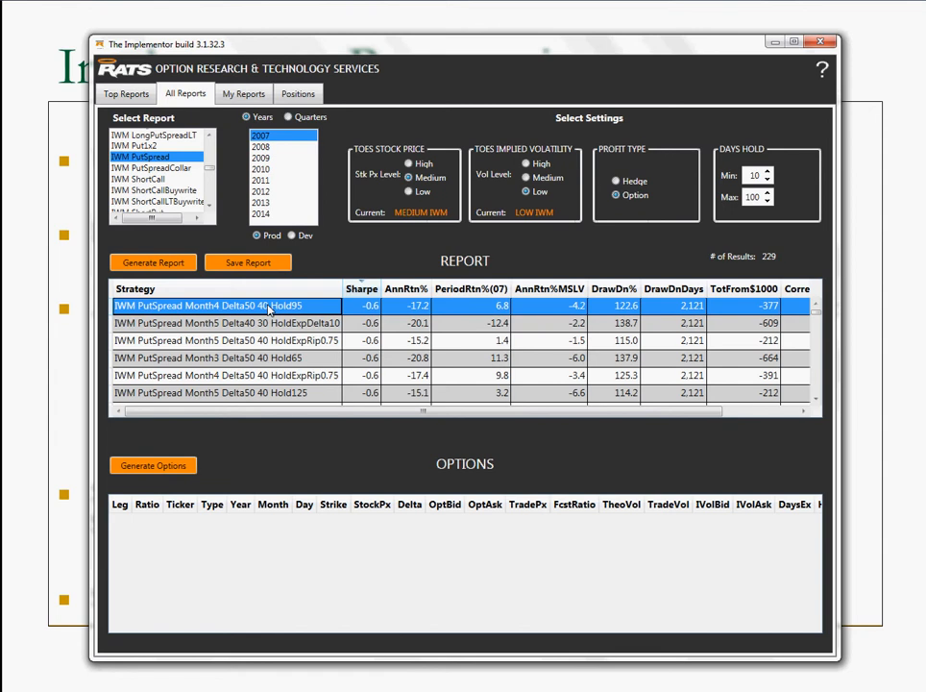
{"action": "right_click", "coordinate": [270, 308]}
{"action": "left_click", "coordinate": [306, 314]}
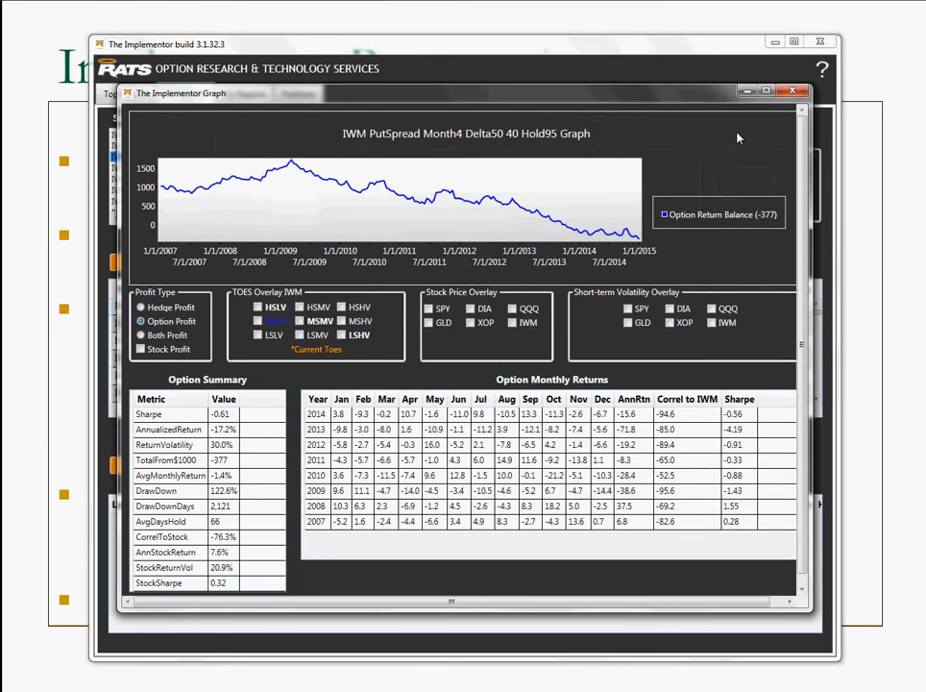
{"action": "left_click", "coordinate": [792, 90]}
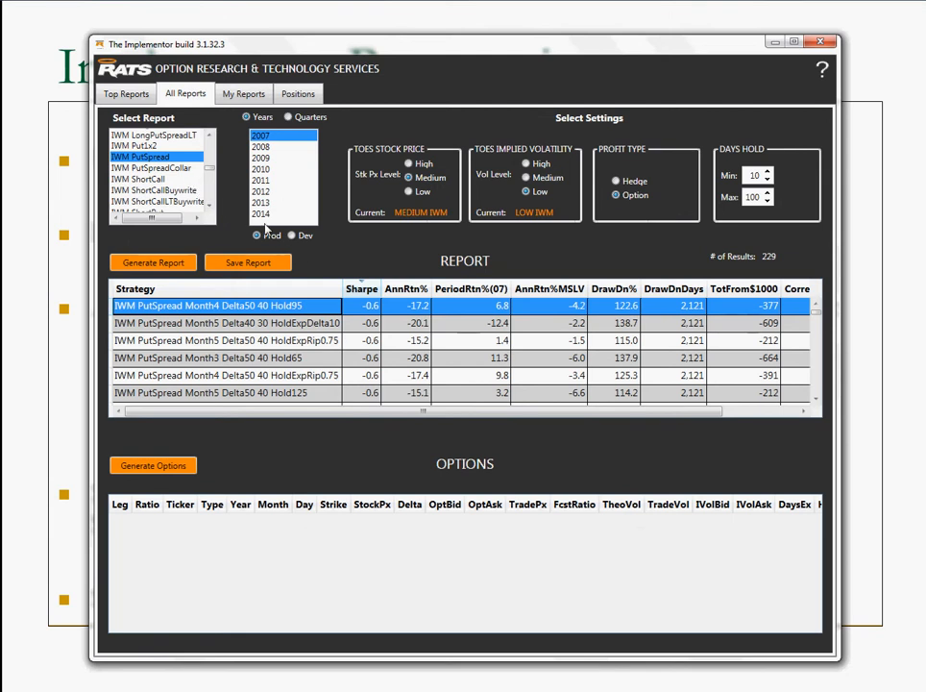
- Regenerate the IWM PutSpread report for 2008 and sort it by period return, highest first
{"action": "left_click", "coordinate": [273, 148]}
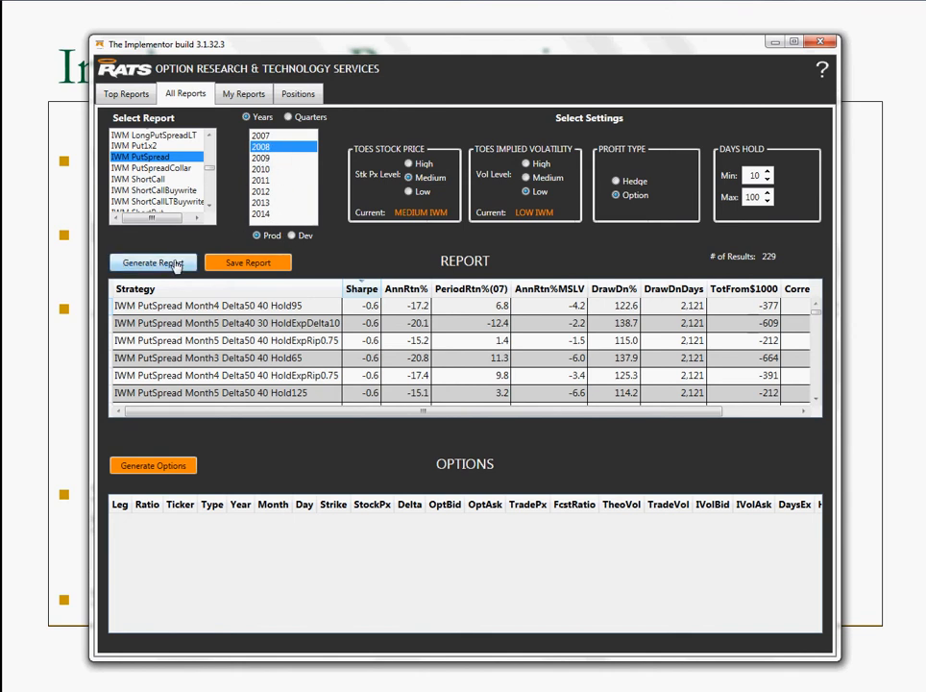
{"action": "left_click", "coordinate": [169, 265]}
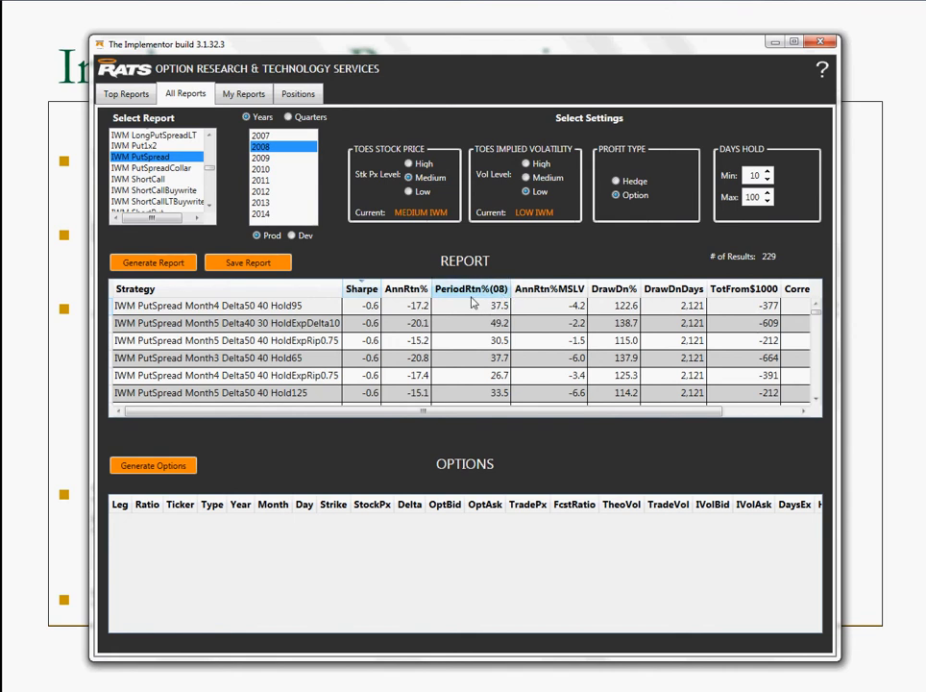
{"action": "left_click", "coordinate": [480, 289]}
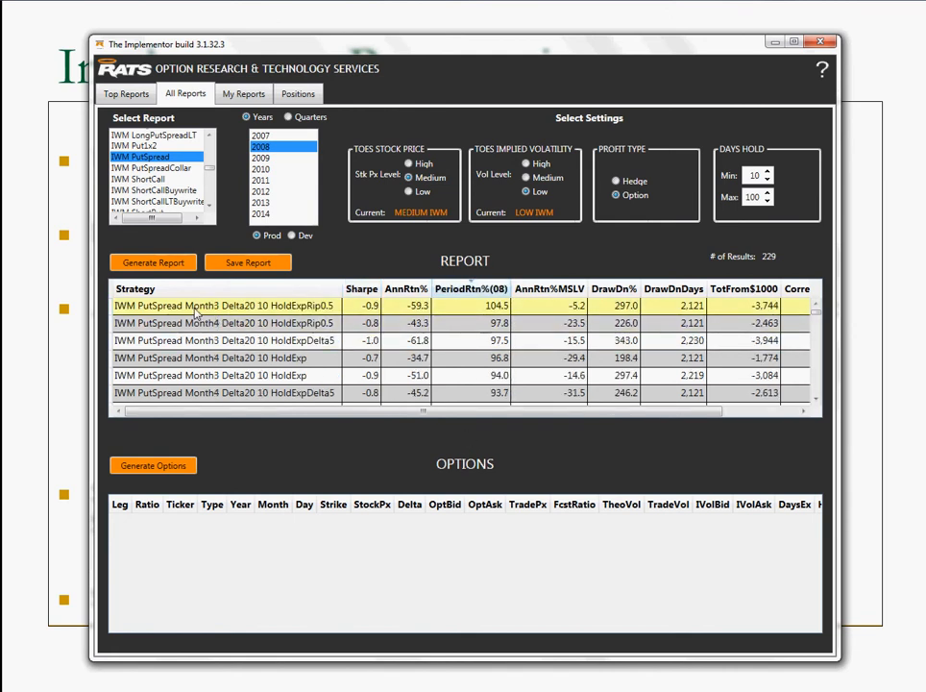
- Show the details graph of IWM PutSpread Month3 Delta20 10 HoldExpRip0.5 and close it
{"action": "right_click", "coordinate": [265, 317]}
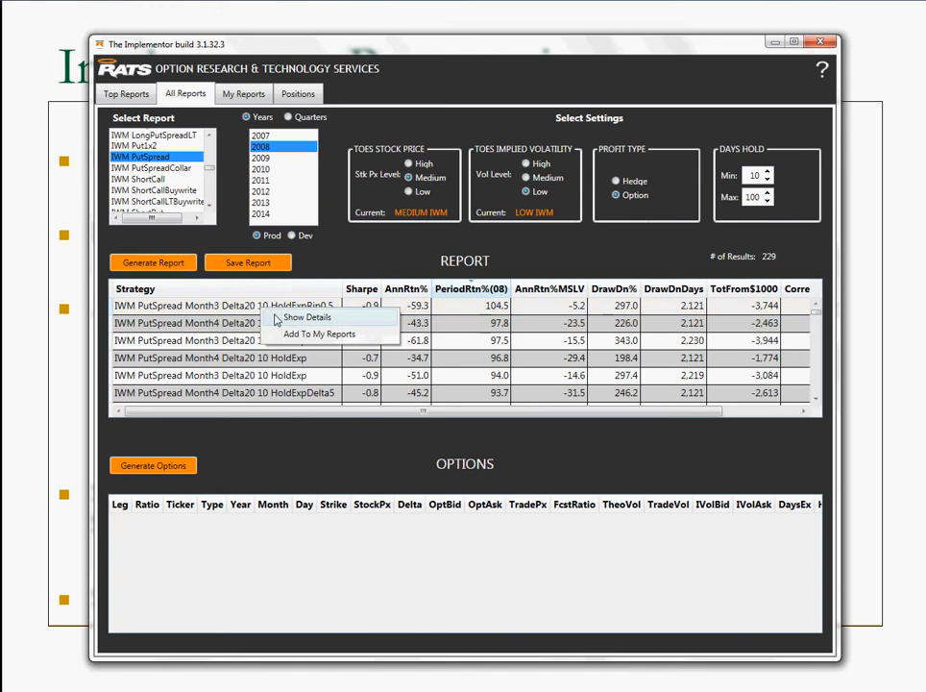
{"action": "left_click", "coordinate": [288, 318]}
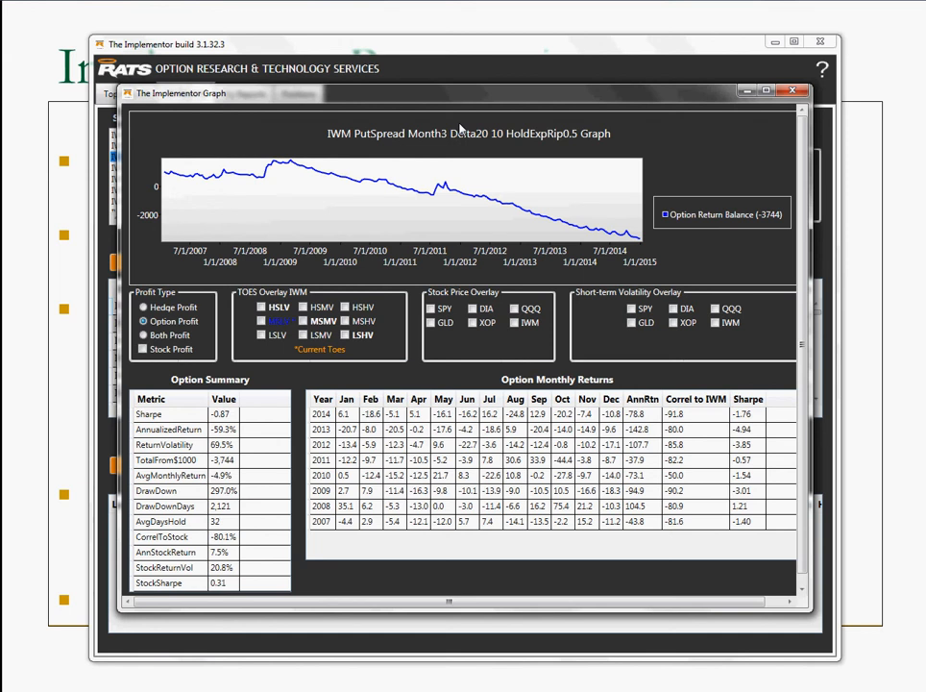
{"action": "left_click", "coordinate": [789, 91]}
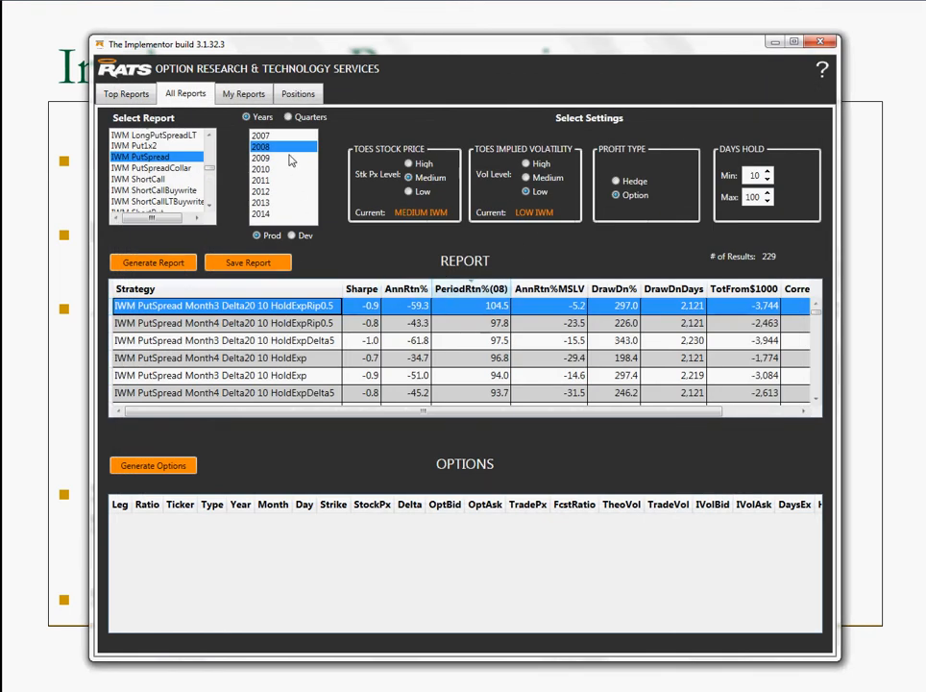
- Switch to quarters, sort the IWM quarter returns by stock, and populate the report settings with the seven lowest quarters, 20084 through 20074
{"action": "left_click", "coordinate": [289, 118]}
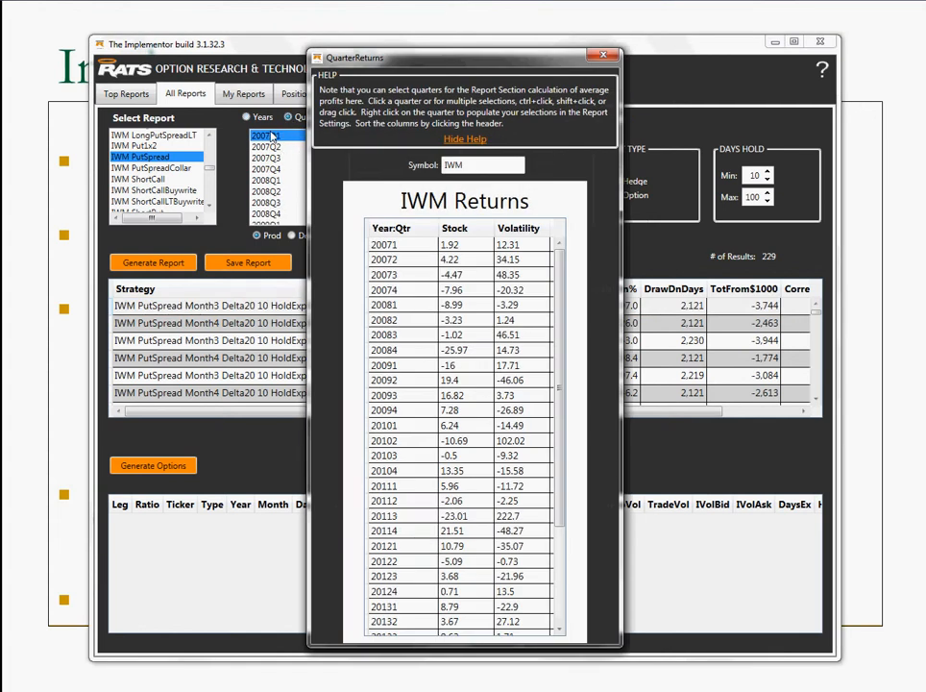
{"action": "left_click", "coordinate": [465, 230]}
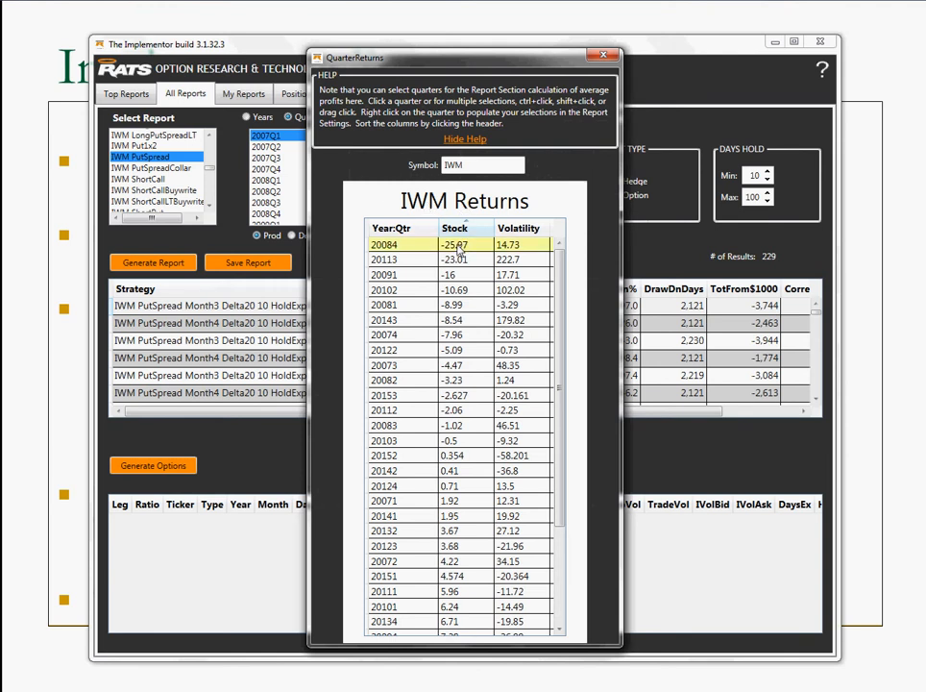
{"action": "left_click_drag", "start_coordinate": [460, 248], "coordinate": [462, 336]}
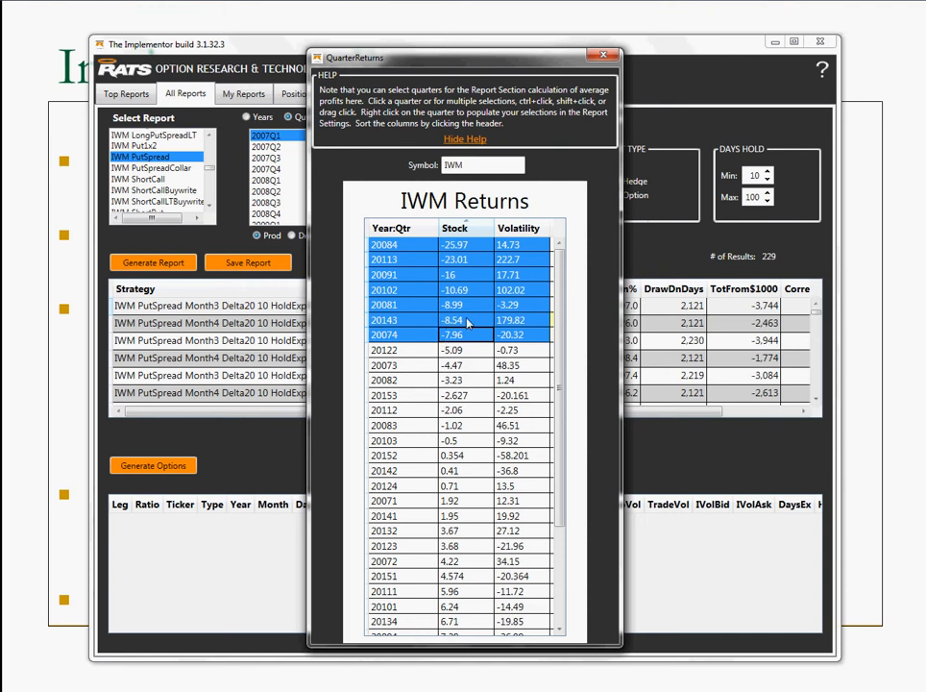
{"action": "right_click", "coordinate": [410, 266]}
{"action": "left_click", "coordinate": [442, 273]}
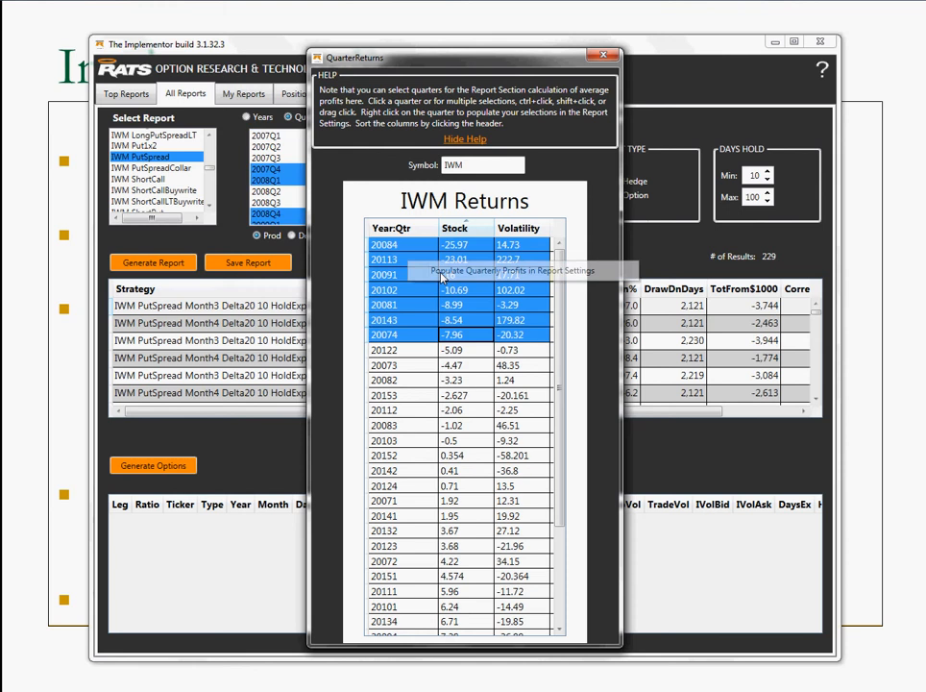
{"action": "left_click", "coordinate": [602, 57]}
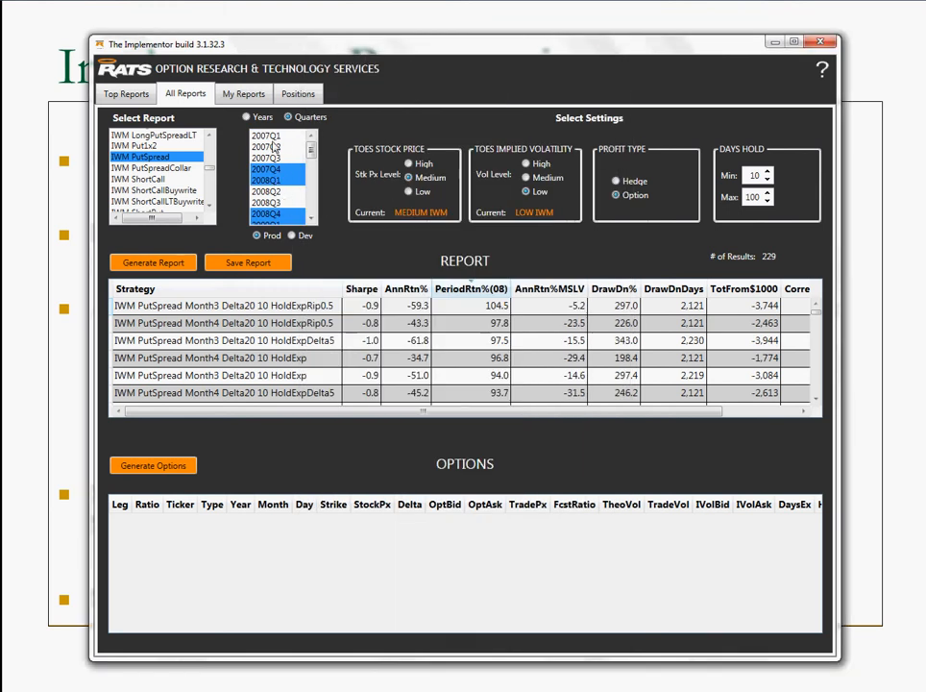
- Generate the IWM PutSpread report for the selected quarters and sort it by period return, highest first
{"action": "mouse_move", "coordinate": [312, 152]}
{"action": "left_mouse_down"}
{"action": "mouse_move", "coordinate": [314, 206]}
{"action": "mouse_move", "coordinate": [311, 144]}
{"action": "left_mouse_up"}
{"action": "left_click", "coordinate": [154, 264]}
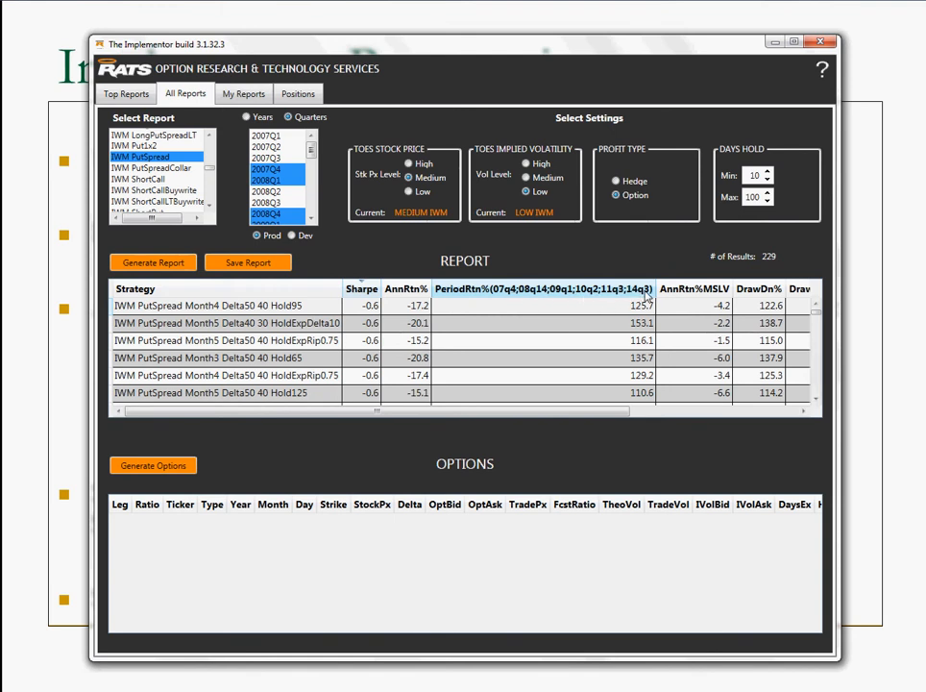
{"action": "left_click", "coordinate": [531, 358]}
{"action": "left_click", "coordinate": [538, 291]}
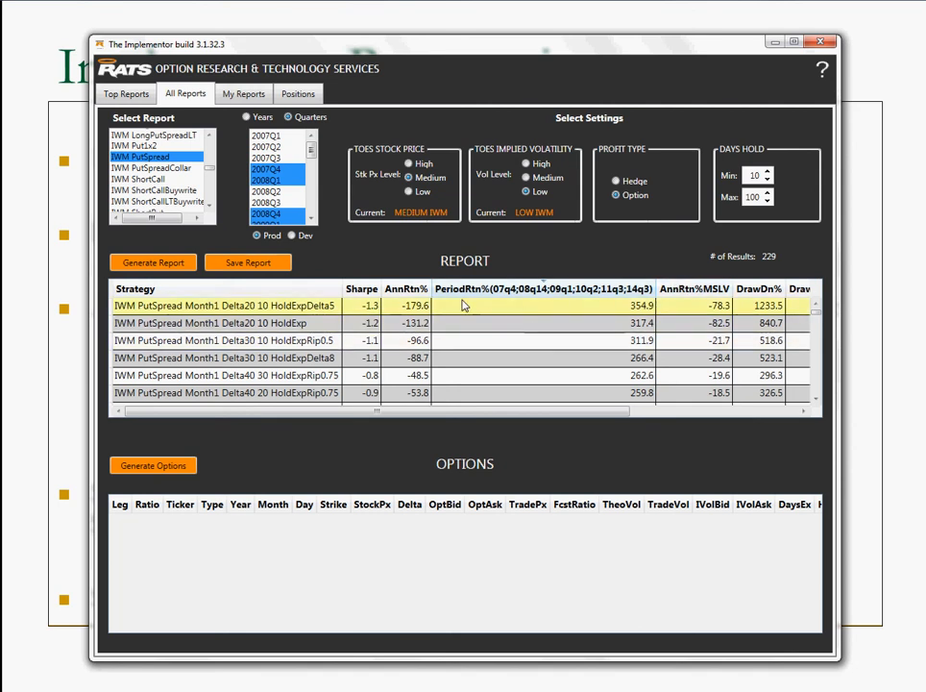
- Switch to the presentation, advance to the Implementor Scan & Positions slide, and return to The Implementor
{"action": "left_click", "coordinate": [27, 317]}
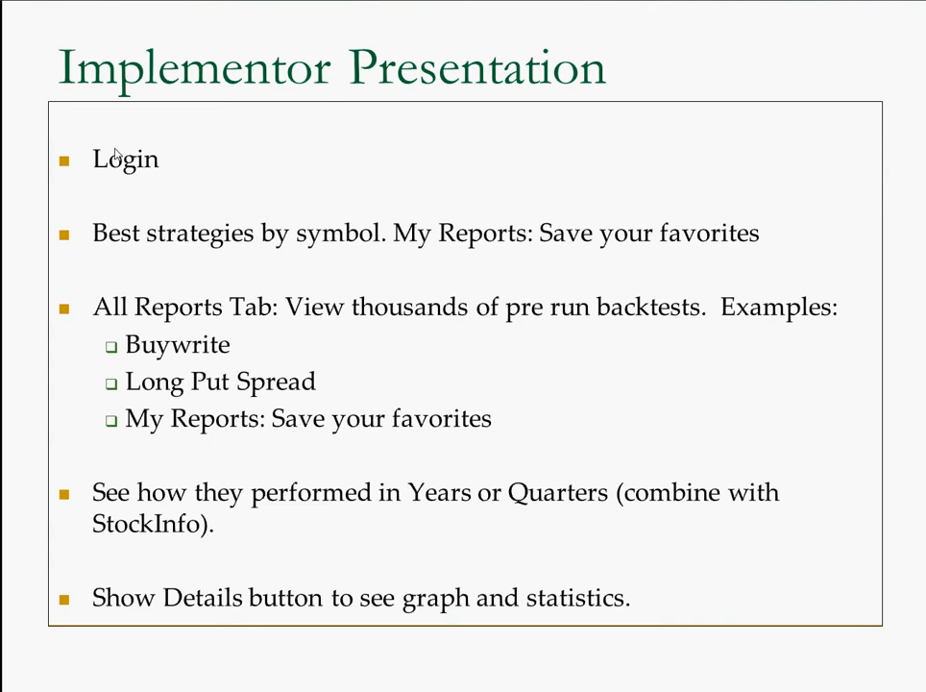
{"action": "left_click", "coordinate": [13, 388]}
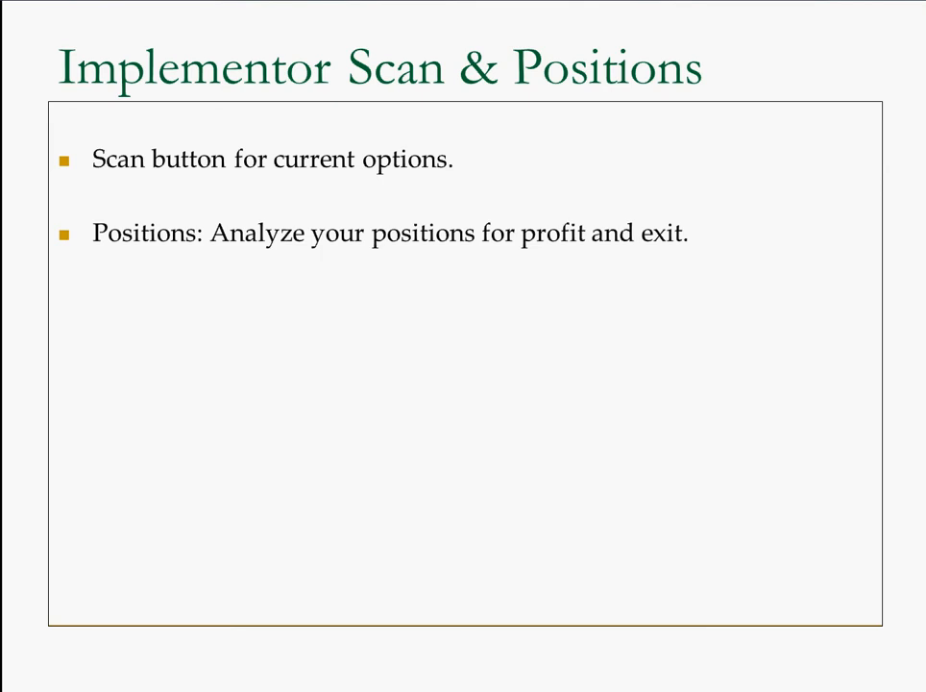
{"action": "key", "text": "alt+Tab"}
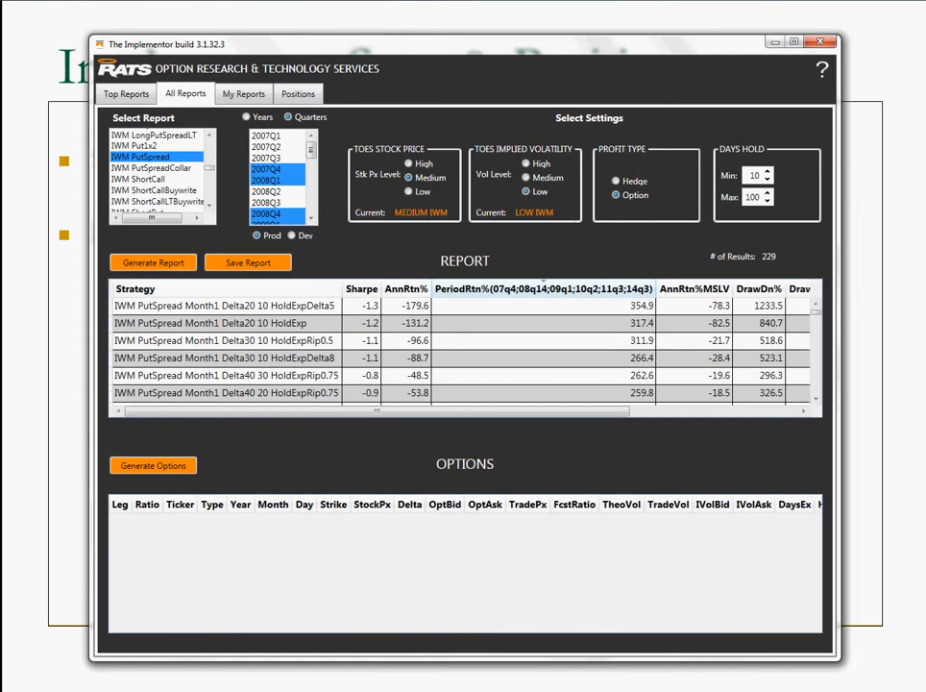
- Add the IWM PutSpread Month1 Delta20 10 HoldExpDelta5 strategy to My Reports
{"action": "right_click", "coordinate": [202, 308]}
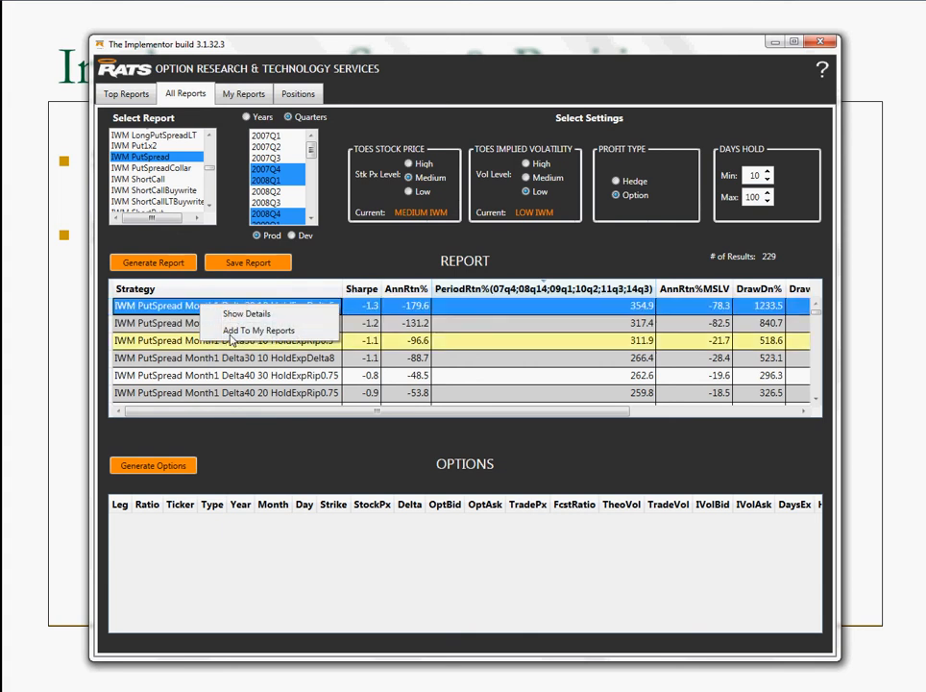
{"action": "left_click", "coordinate": [230, 331]}
{"action": "left_click", "coordinate": [576, 402]}
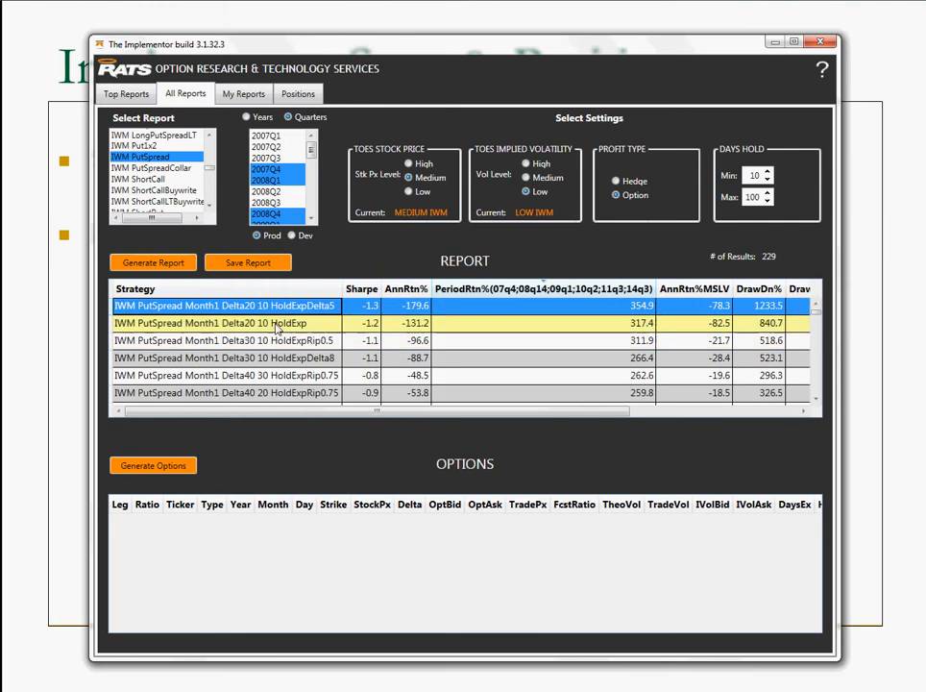
- Generate the current options for IWM PutSpread Month1 Delta20 10 HoldExpDelta5 and look through the resulting list
{"action": "left_click", "coordinate": [258, 309]}
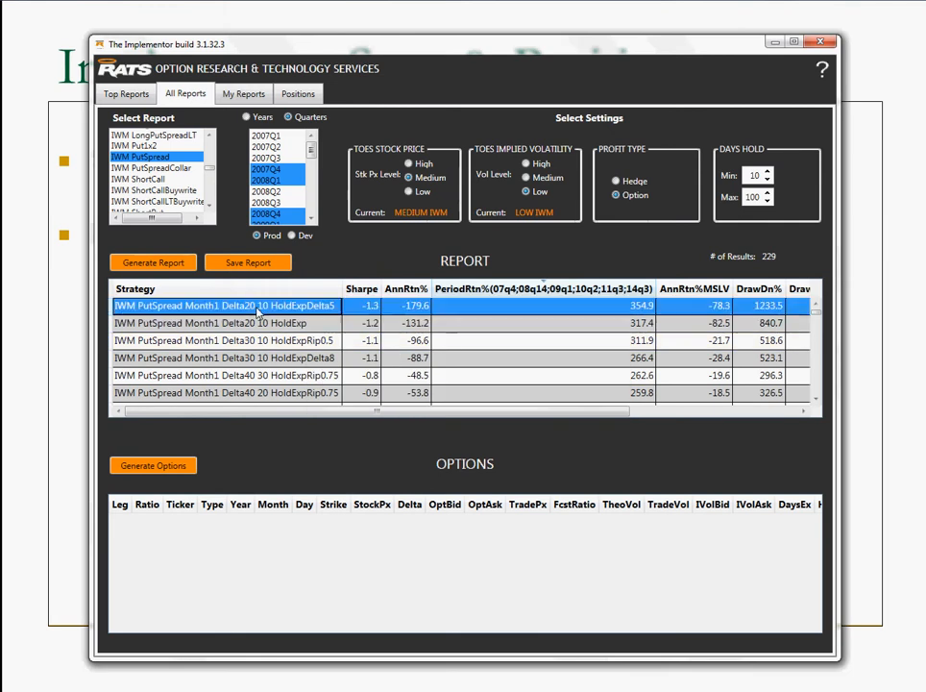
{"action": "left_click", "coordinate": [149, 467]}
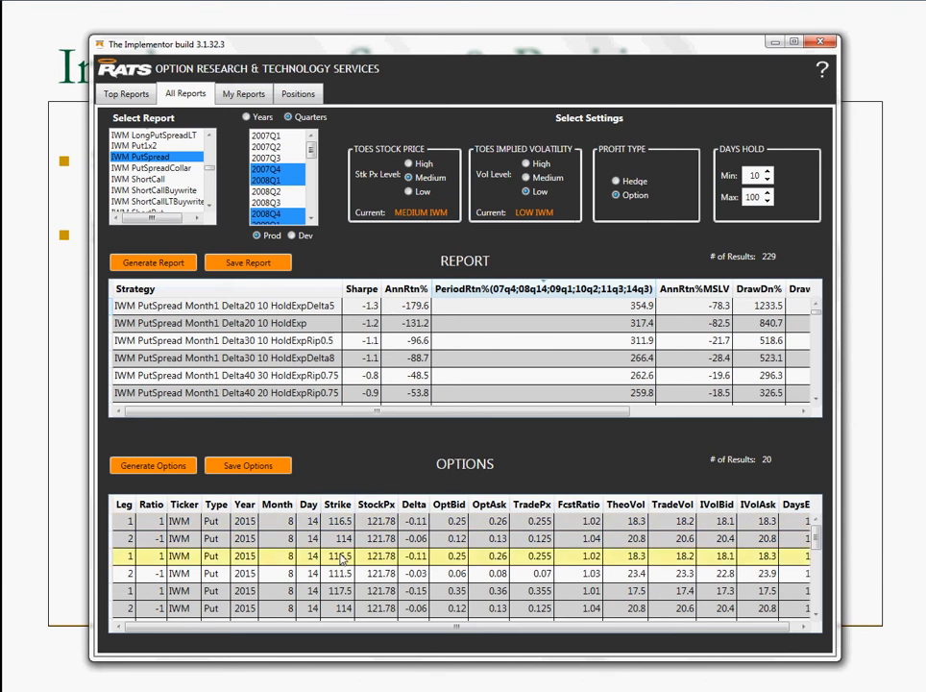
{"action": "scroll", "coordinate": [817, 563], "scroll_direction": "down", "scroll_amount": 1}
{"action": "scroll", "coordinate": [817, 563], "scroll_direction": "down", "scroll_amount": 1}
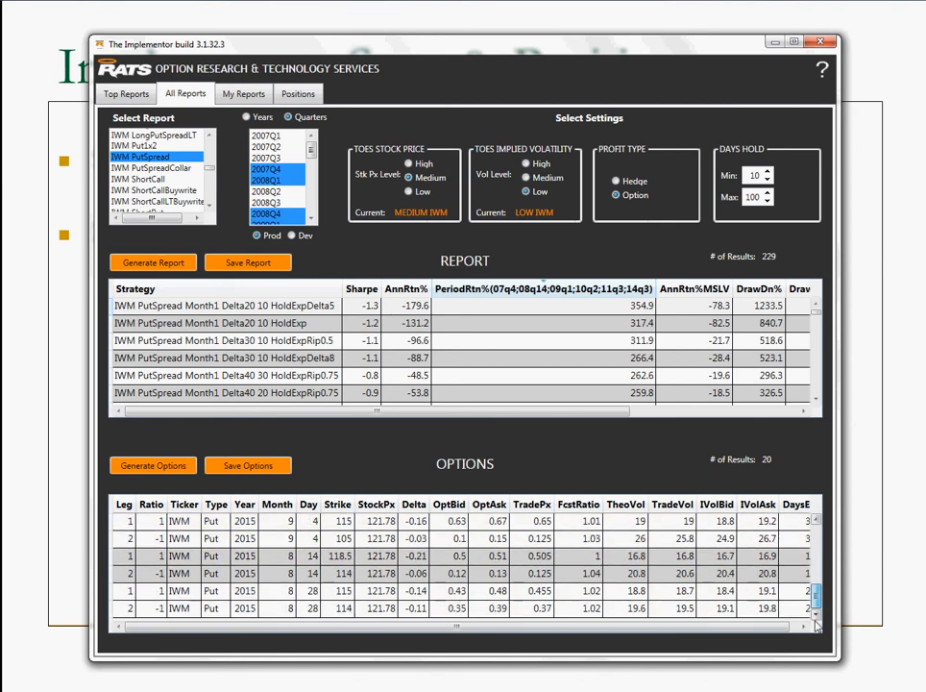
{"action": "scroll", "coordinate": [816, 563], "scroll_direction": "up", "scroll_amount": 2}
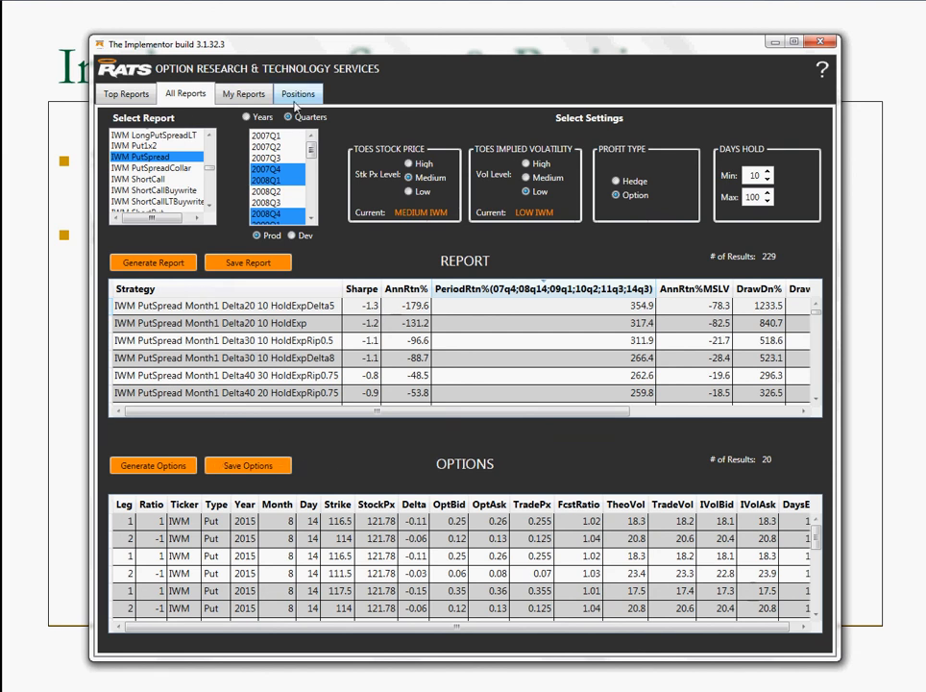
- Save the generated options as the CSV file 20150730_1109_IWM PutSpread Month1 Delta20 10 HoldExpDelta5 in the Documents library
{"action": "left_click", "coordinate": [265, 467]}
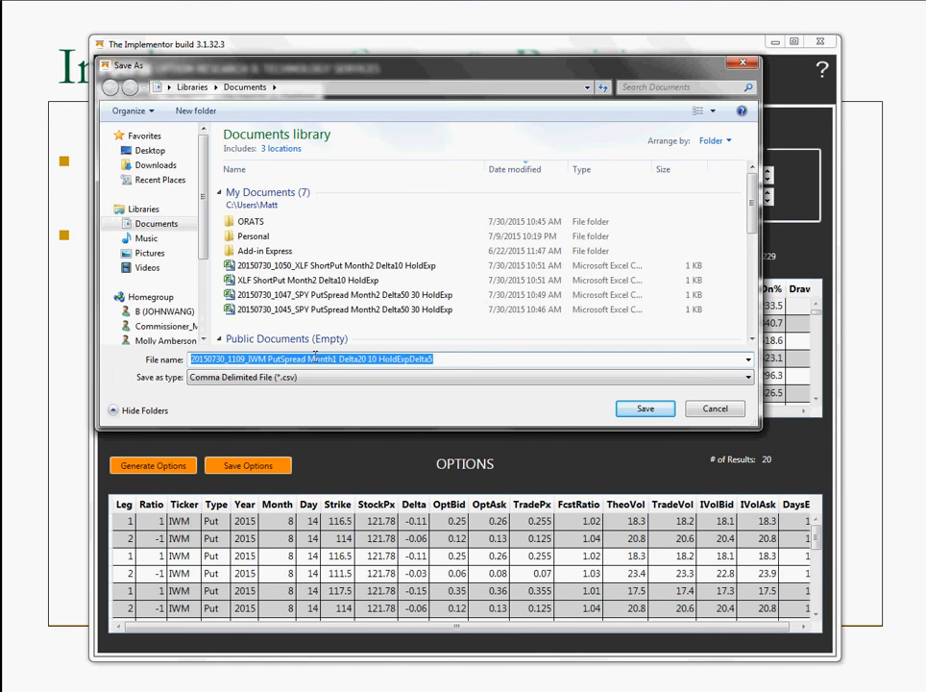
{"action": "left_click", "coordinate": [645, 410]}
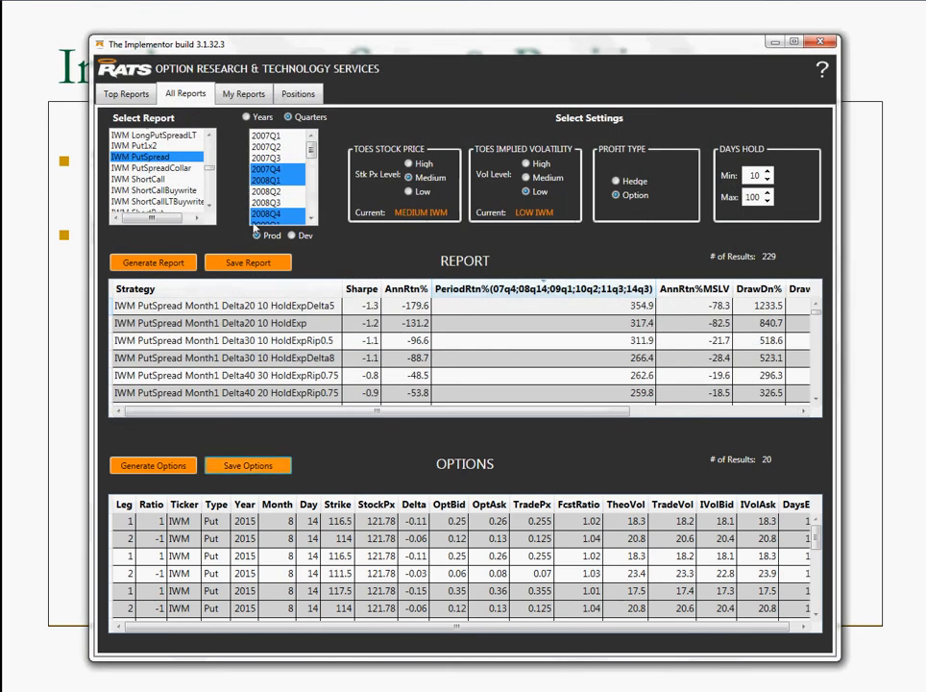
- Load the saved 20150730_1109_IWM PutSpread Month1 Delta20 10 HoldExpDelta5 file as the position file and update the positions
{"action": "left_click", "coordinate": [296, 95]}
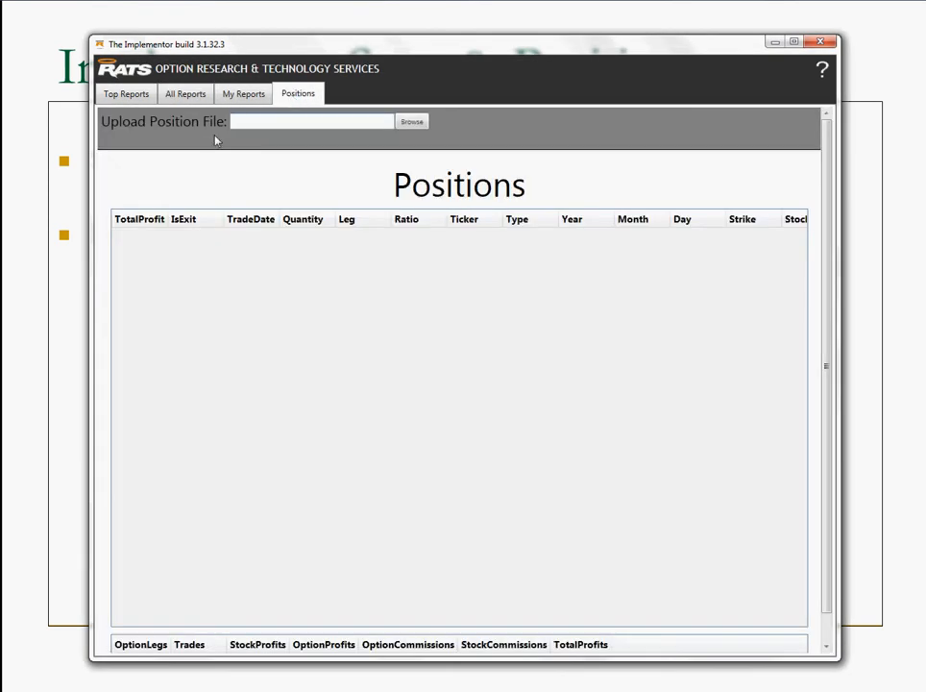
{"action": "left_click", "coordinate": [412, 123]}
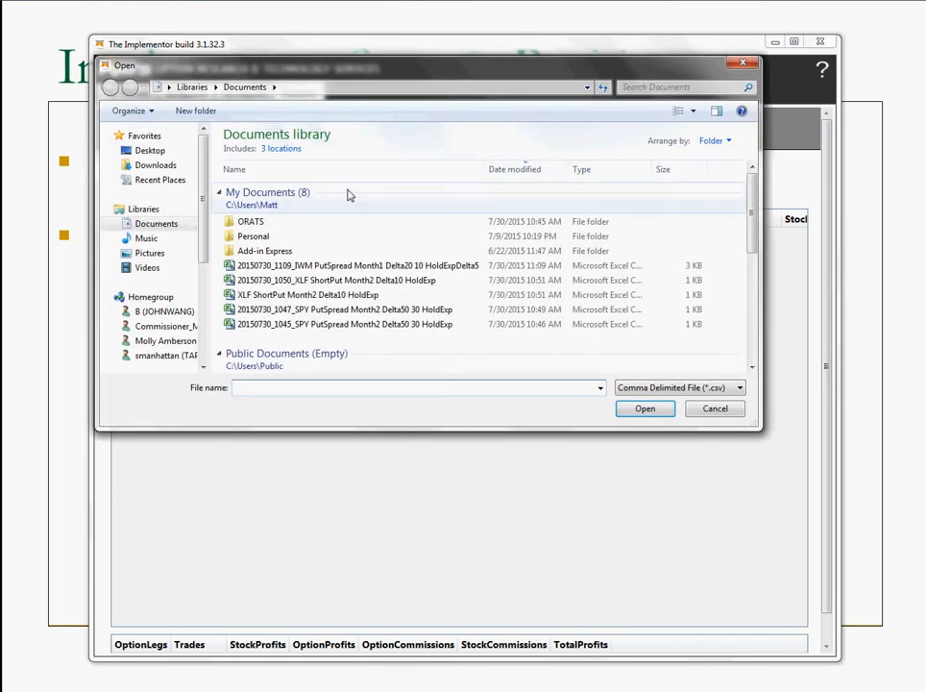
{"action": "double_click", "coordinate": [315, 267]}
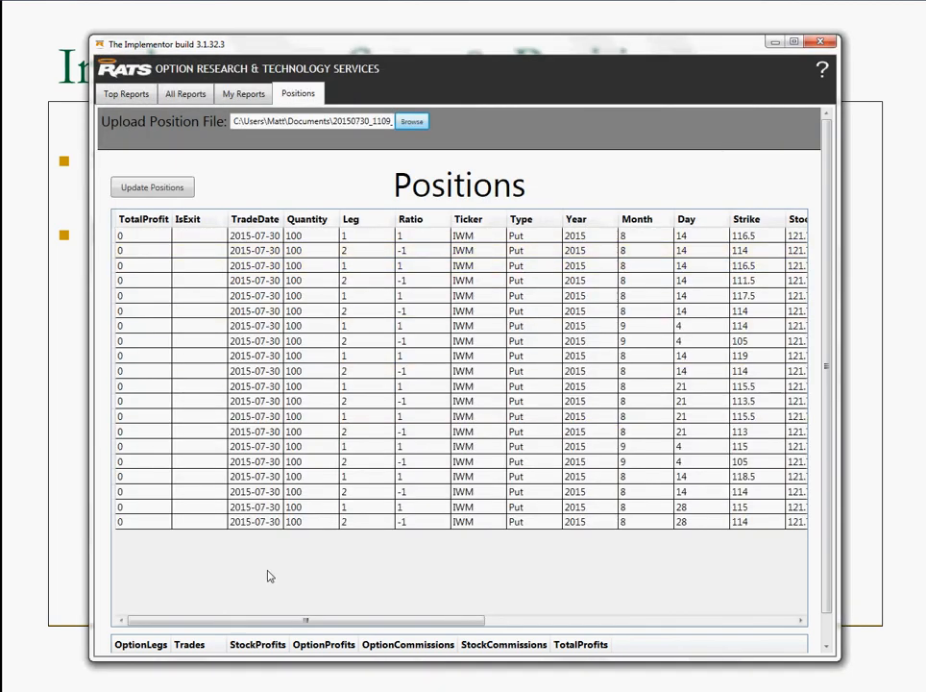
{"action": "left_click", "coordinate": [152, 190]}
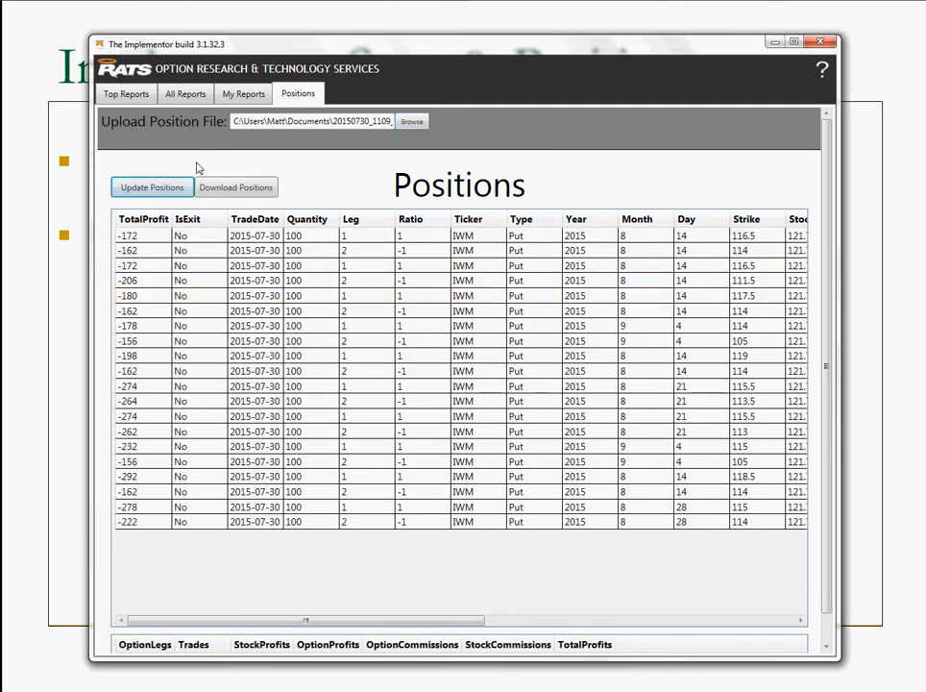
- Revisit the IWM PutSpread report, return to the updated positions and examine their price, profit and commission columns
{"action": "left_click", "coordinate": [187, 95]}
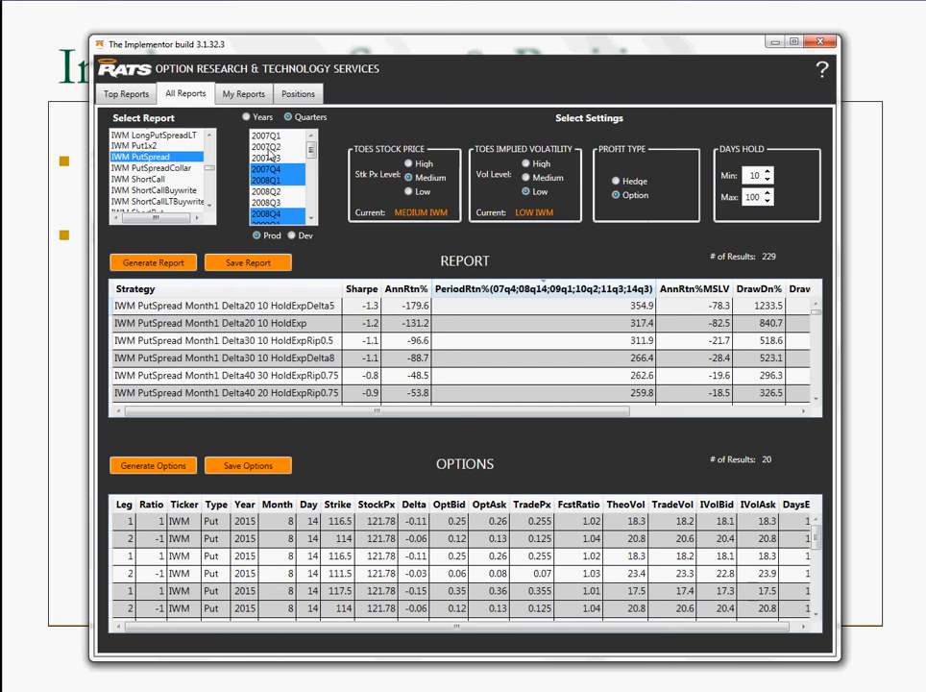
{"action": "left_click", "coordinate": [298, 93]}
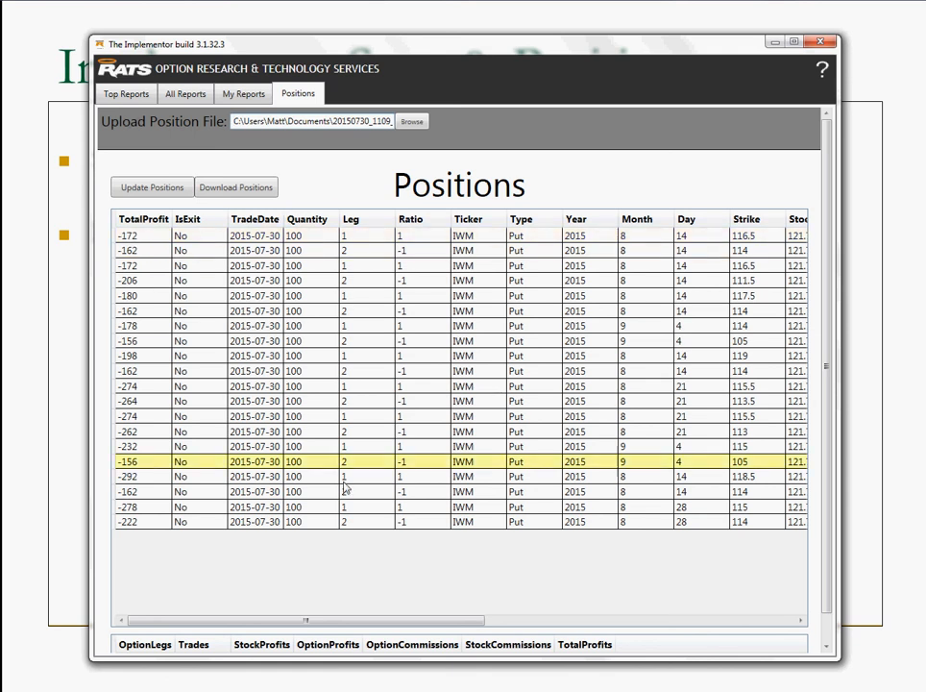
{"action": "left_click", "coordinate": [619, 620]}
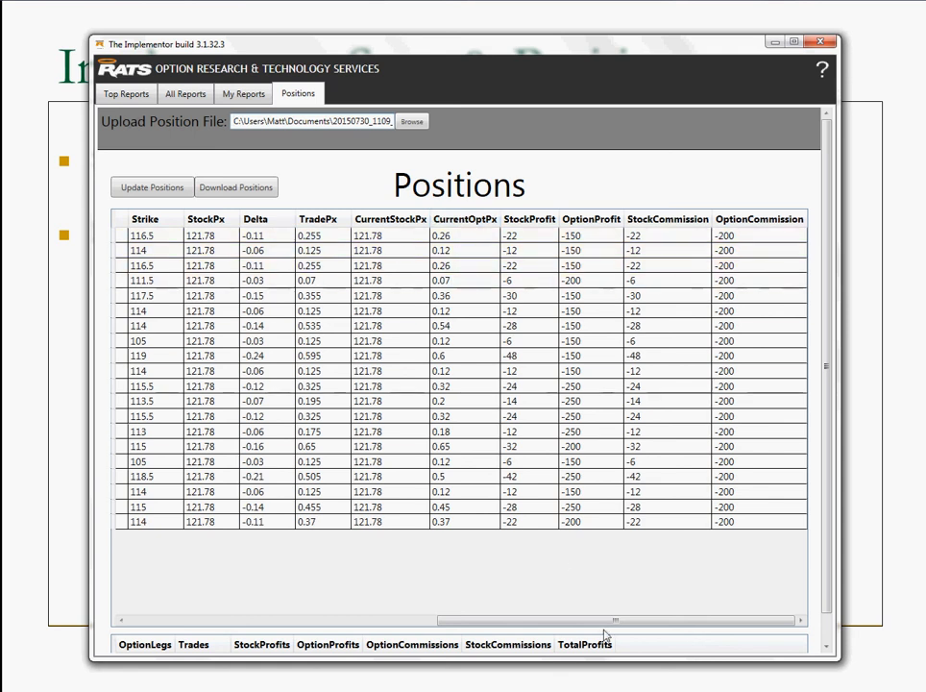
{"action": "left_click_drag", "start_coordinate": [527, 621], "coordinate": [185, 603]}
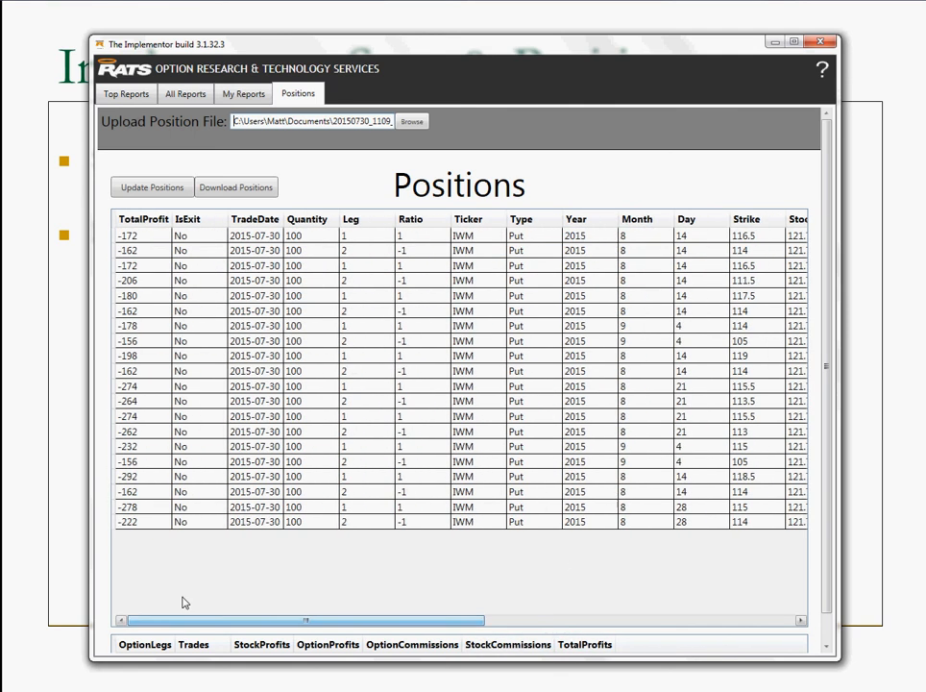
- Switch to the presentation and advance to the Conclusion slide
{"action": "left_click", "coordinate": [62, 378]}
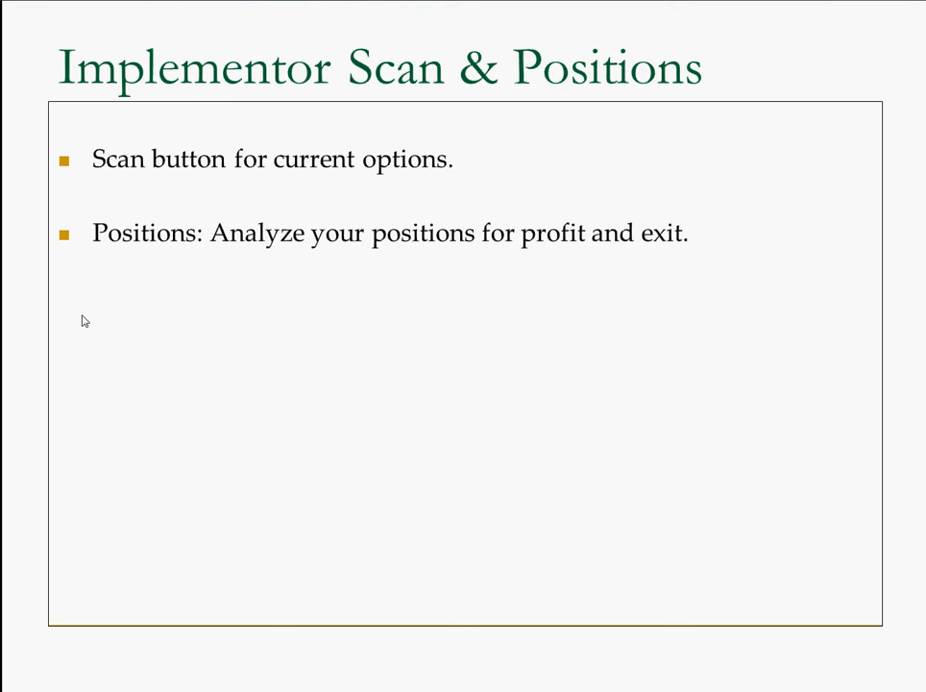
{"action": "left_click", "coordinate": [212, 361]}
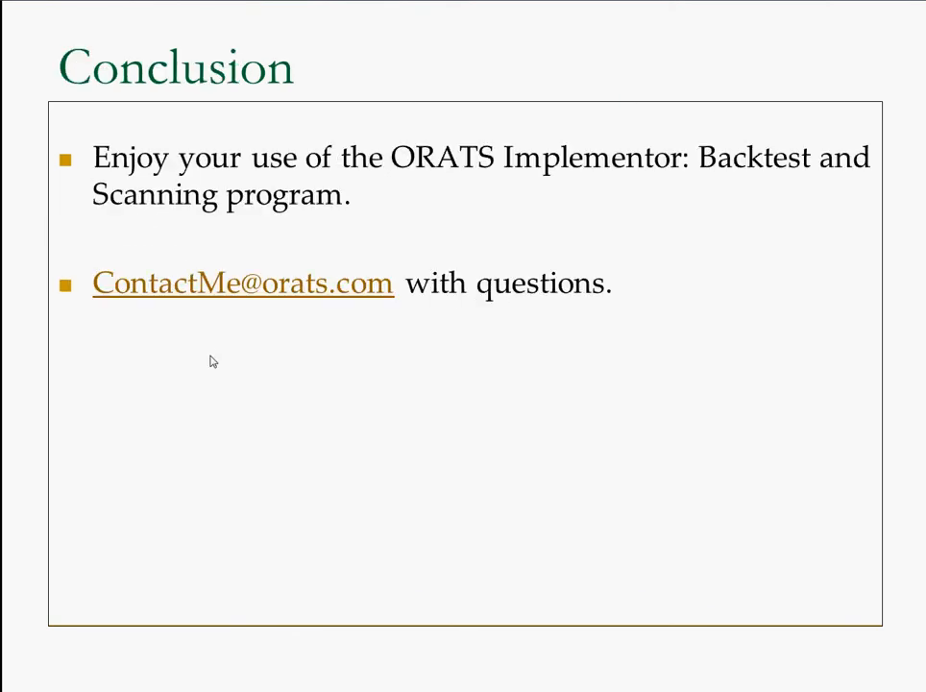